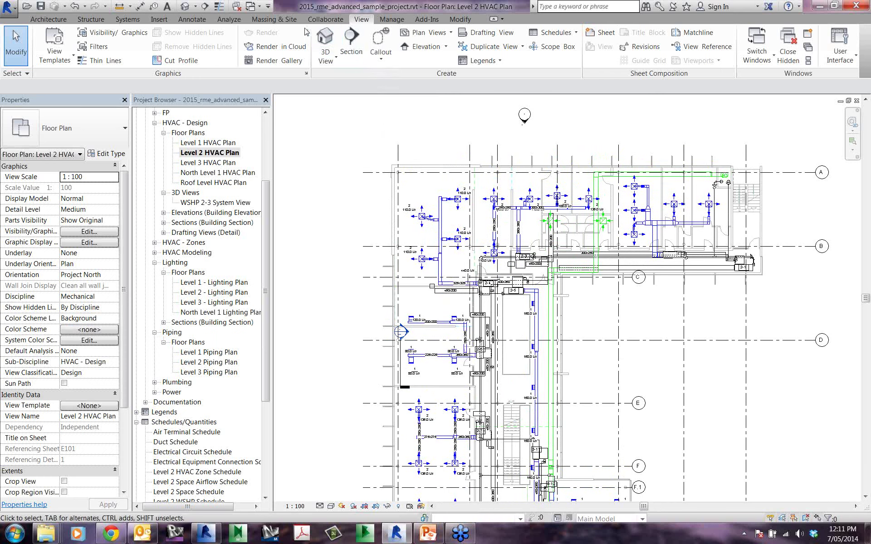
# Look at the calculation methods available for duct straight segment pressure drop in the Mechanical Settings
pyautogui.click(385, 20)
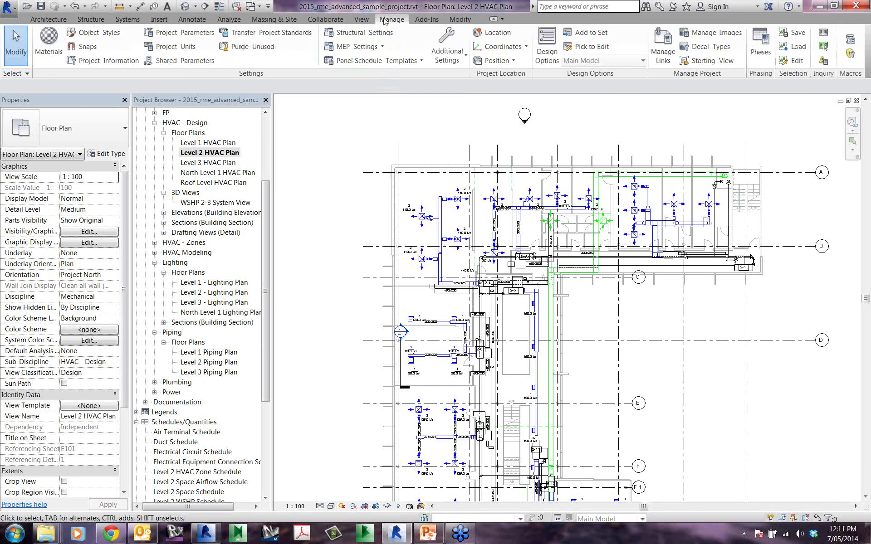
pyautogui.click(381, 46)
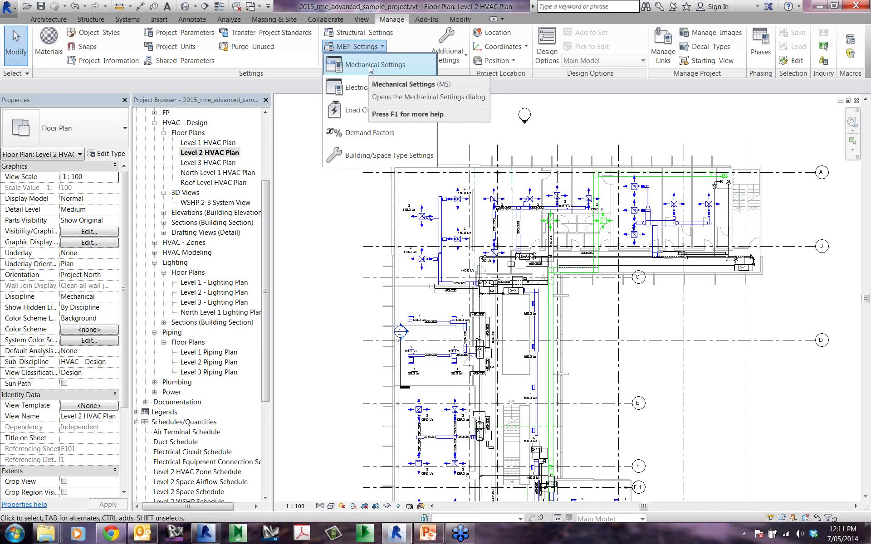
pyautogui.click(371, 65)
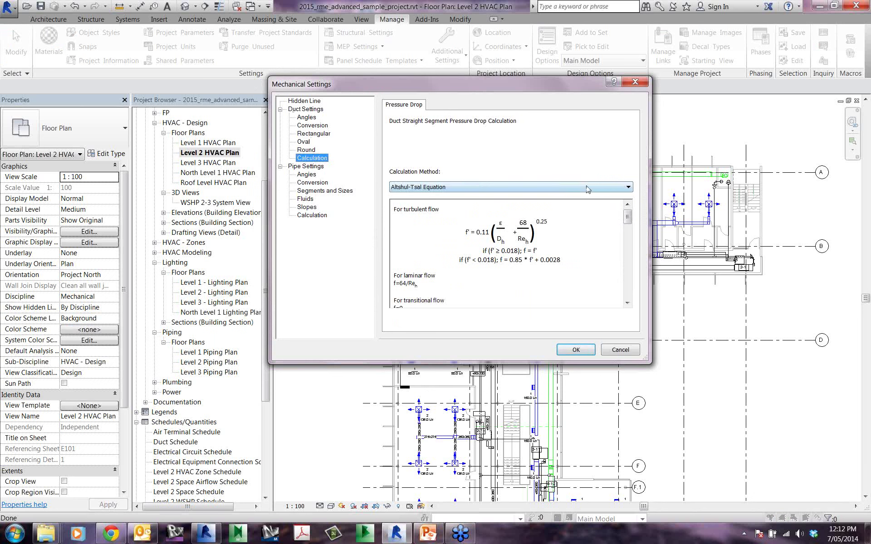
pyautogui.click(600, 187)
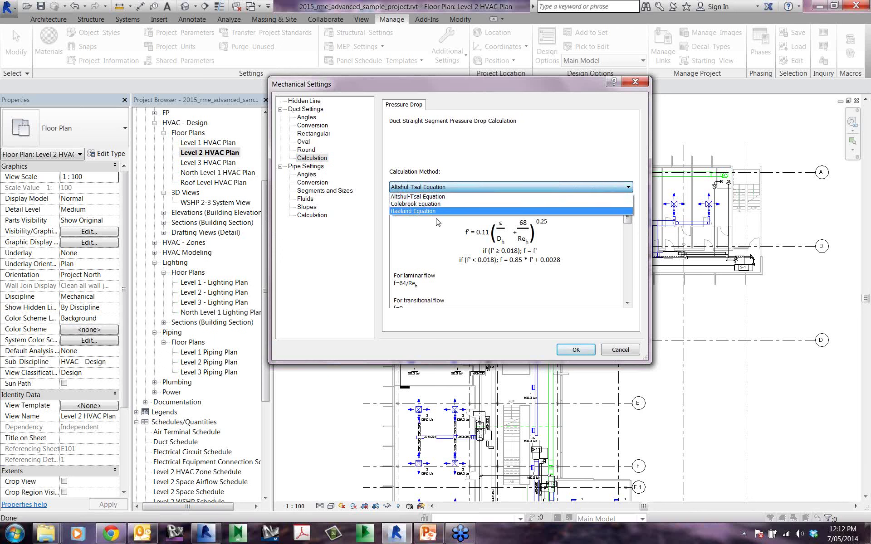
pyautogui.click(587, 187)
# Preview the Colebrook Equation as the duct pressure drop calculation method and close the settings without saving
pyautogui.click(563, 187)
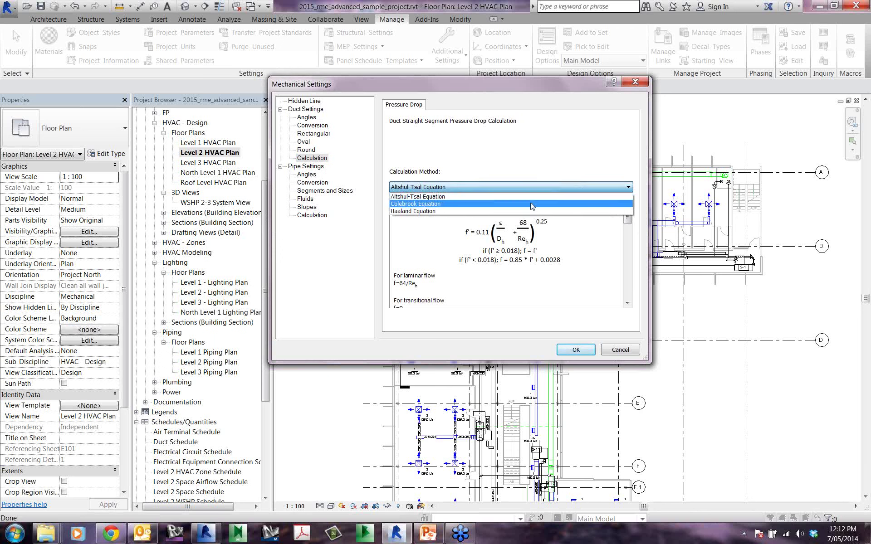
pyautogui.click(445, 205)
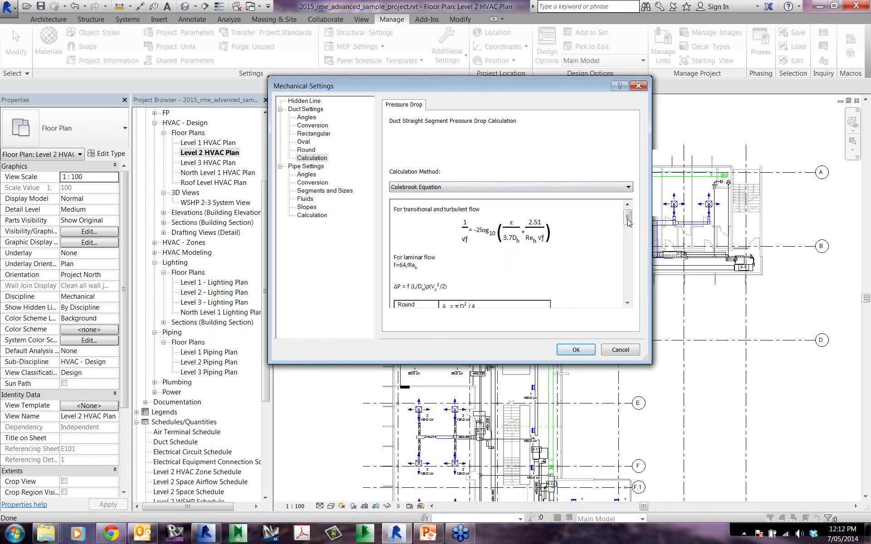
pyautogui.moveTo(629, 224); pyautogui.dragTo(492, 188)
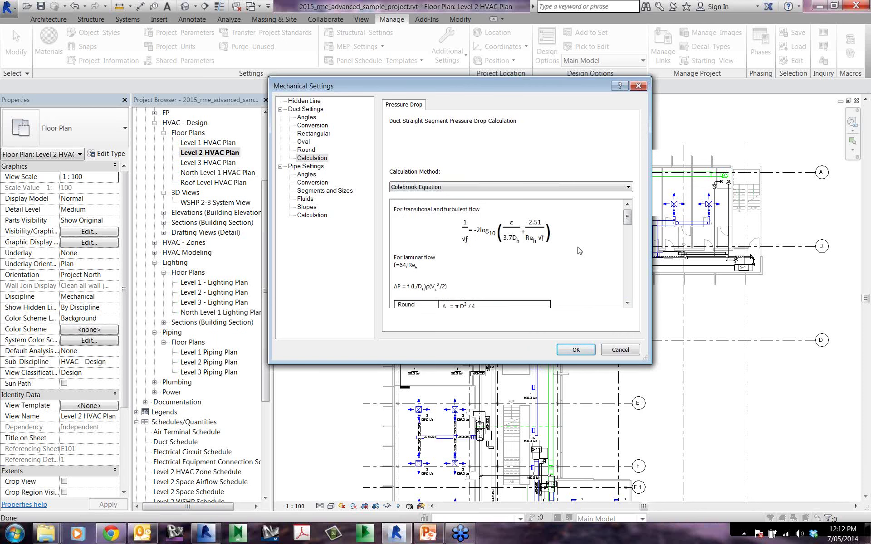
pyautogui.click(491, 187)
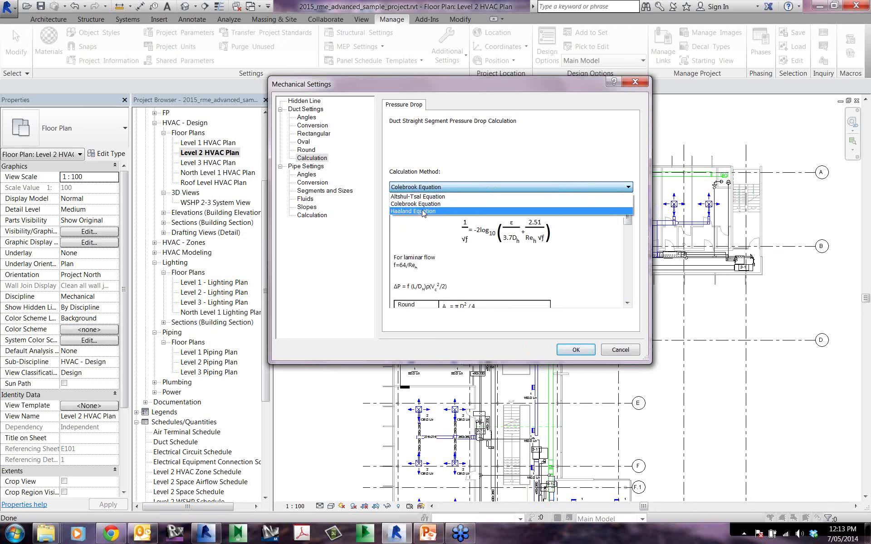
pyautogui.click(614, 351)
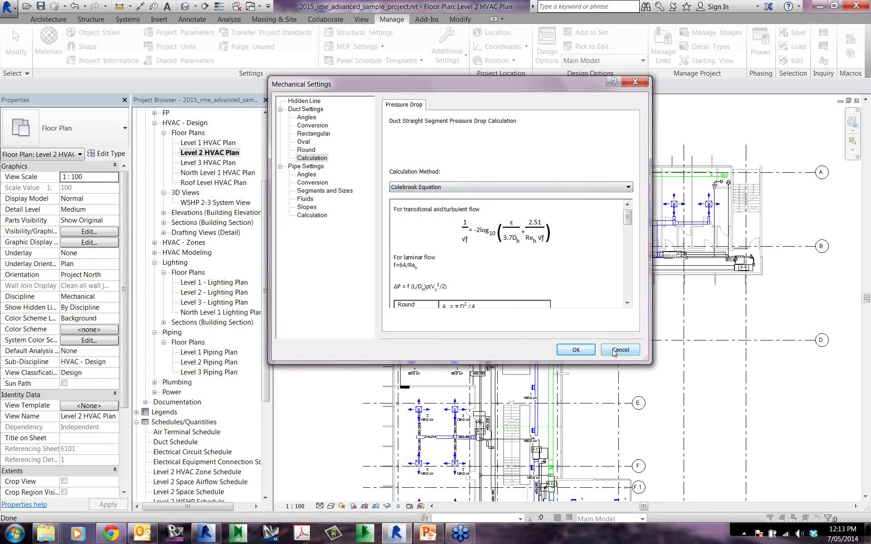
pyautogui.click(614, 352)
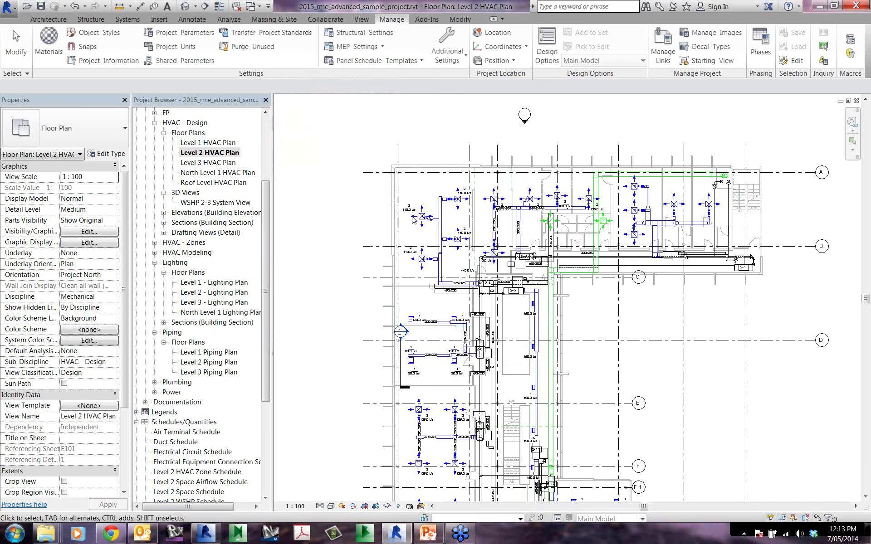
# Inspect the flow and pressure drop properties of the vertical 250x250 supply duct between the four diffusers feeding from unit 2-4
pyautogui.scroll(4, 414, 220)
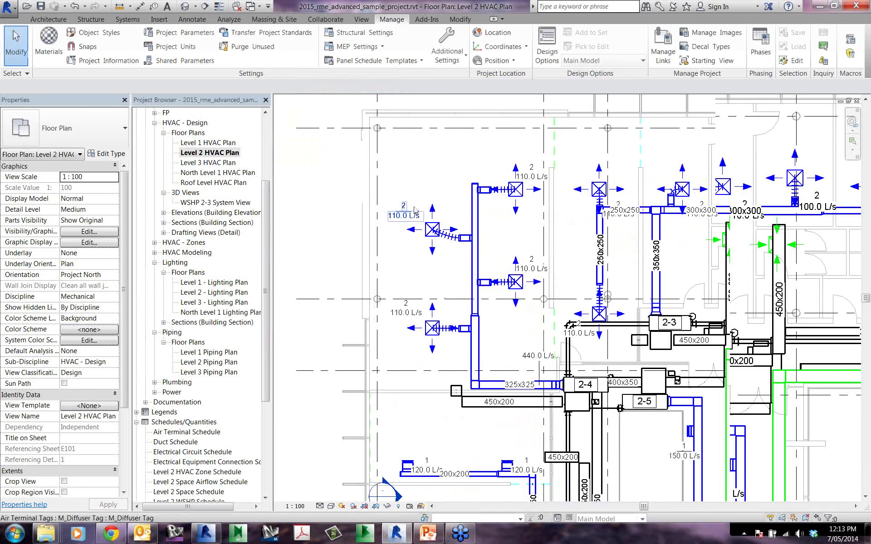
pyautogui.scroll(2, 414, 210)
pyautogui.click(475, 250)
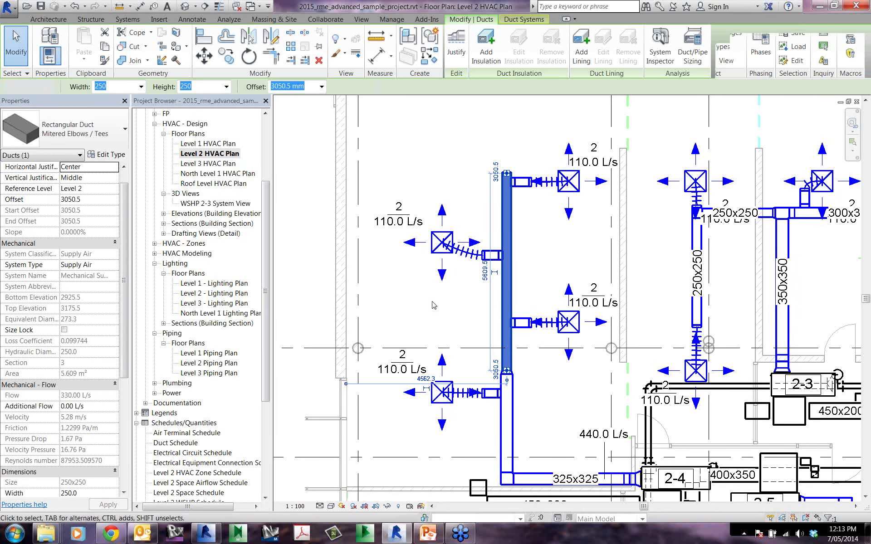
pyautogui.click(433, 306)
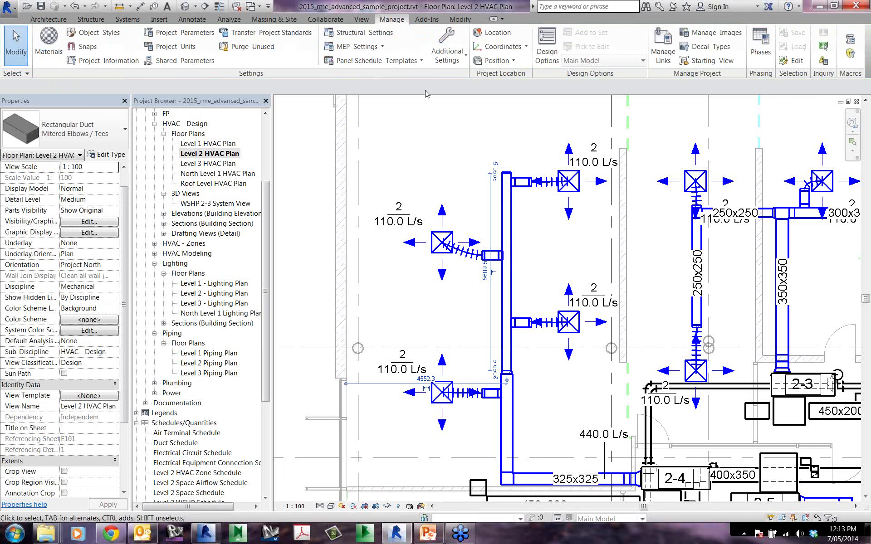
# Set the duct pressure drop calculation method to Colebrook Equation and check the vertical 250x250 duct's flow properties
pyautogui.click(358, 46)
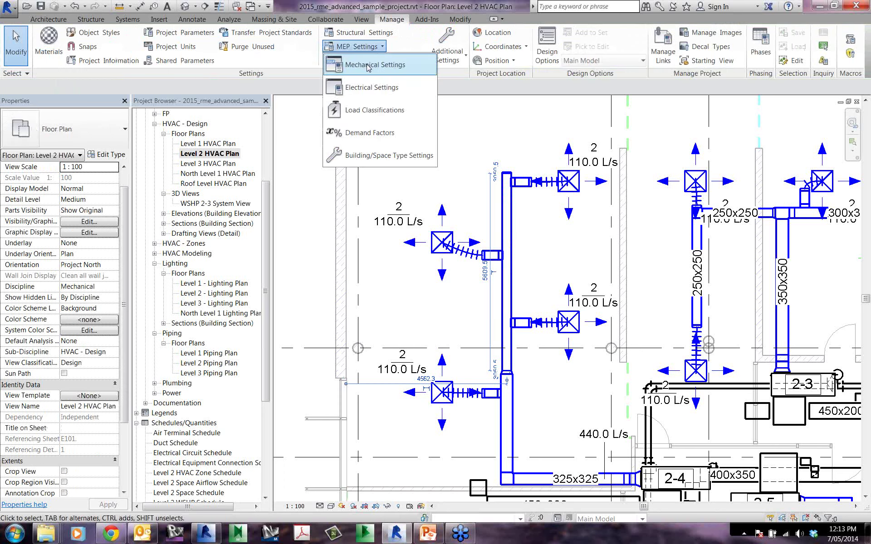
pyautogui.click(368, 66)
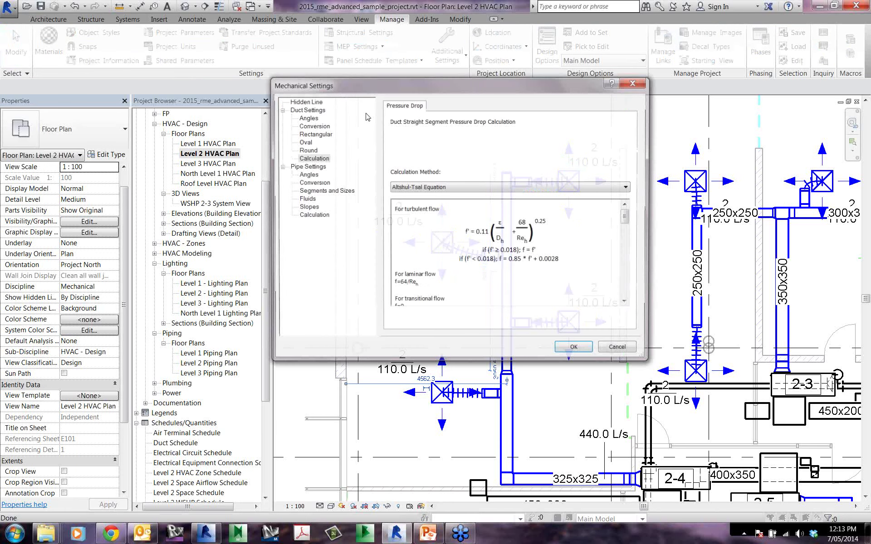
pyautogui.click(508, 187)
pyautogui.click(508, 205)
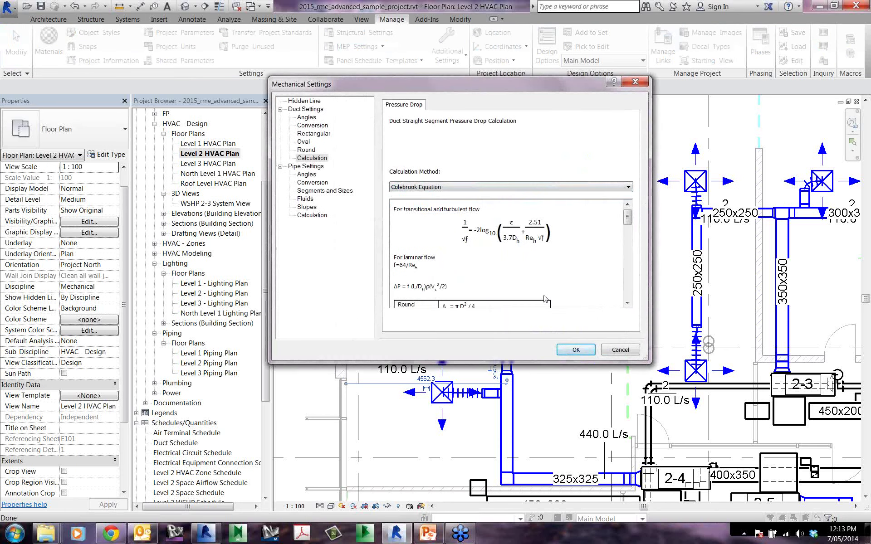
pyautogui.press('Return')
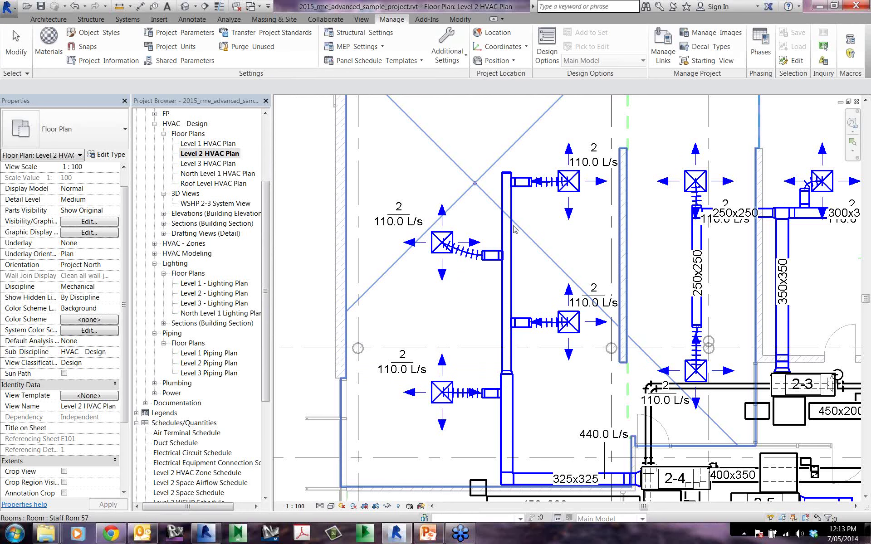
pyautogui.click(507, 230)
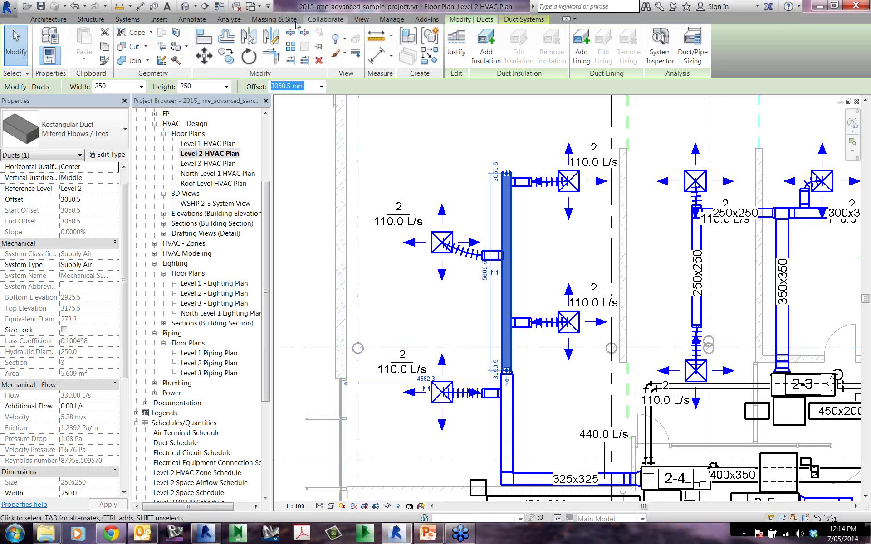
# Change the duct calculation method again in the Mechanical Settings and recheck the flow properties of the same vertical duct
pyautogui.click(391, 19)
pyautogui.click(357, 46)
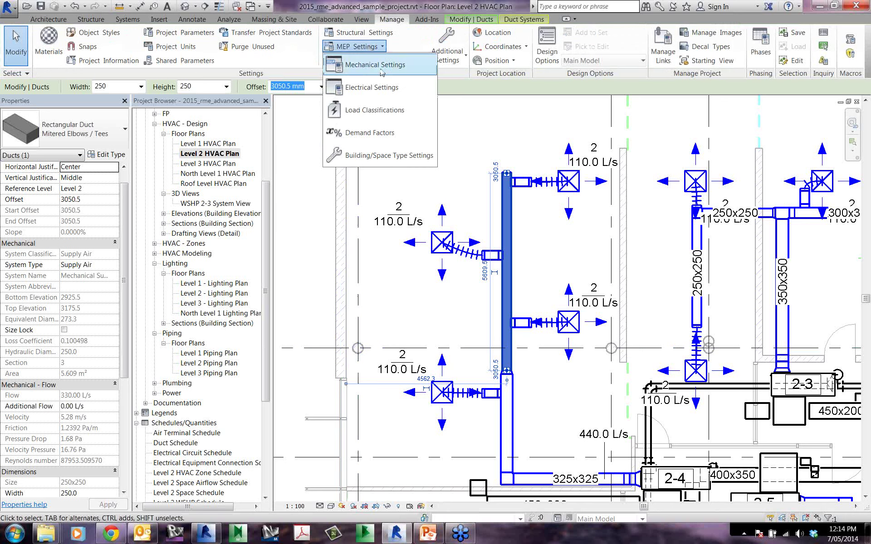
pyautogui.click(573, 241)
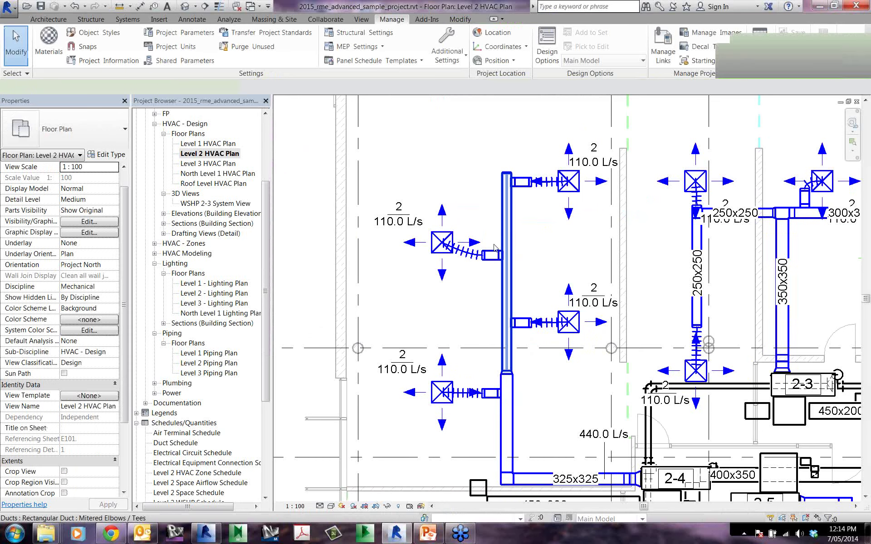
pyautogui.click(496, 247)
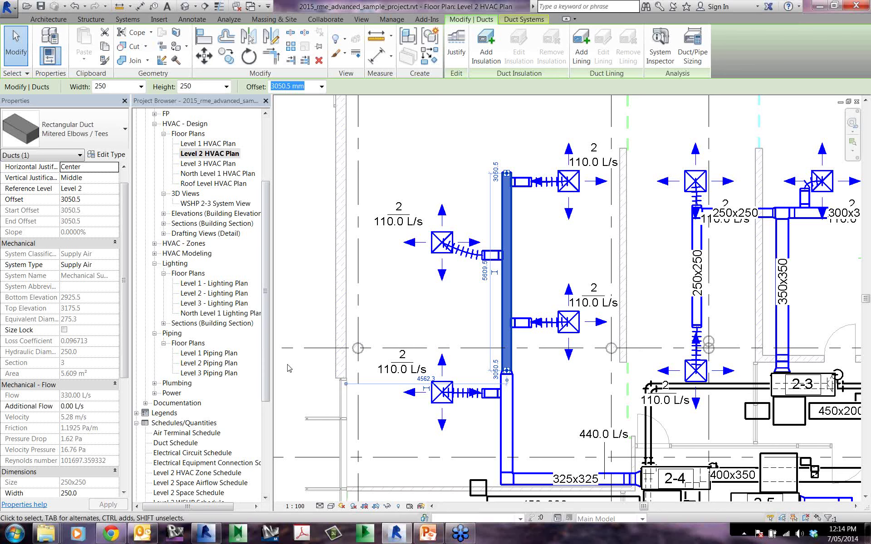
pyautogui.press('Escape')
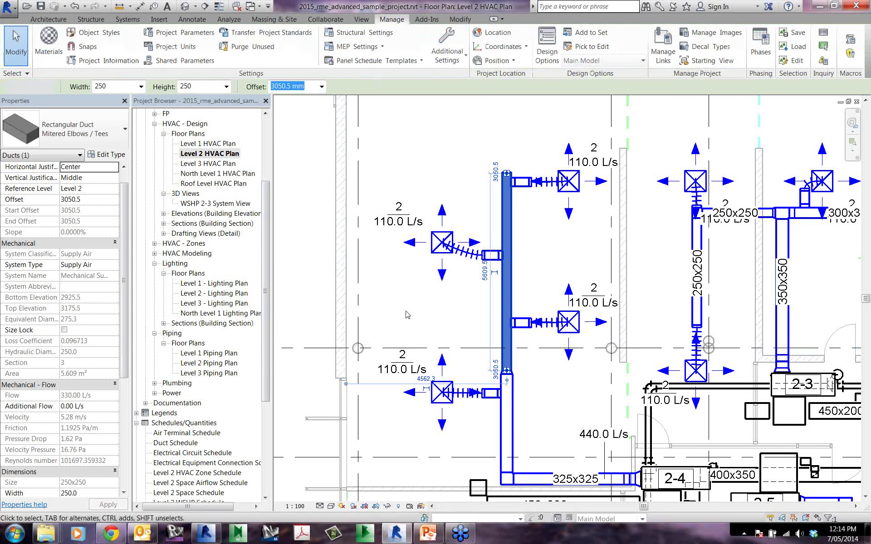
# Switch to the Autodesk Revit 2014 window containing the 2014rme_advanced_sample_project Level 2 HVAC Plan
pyautogui.scroll(-1, 409, 314)
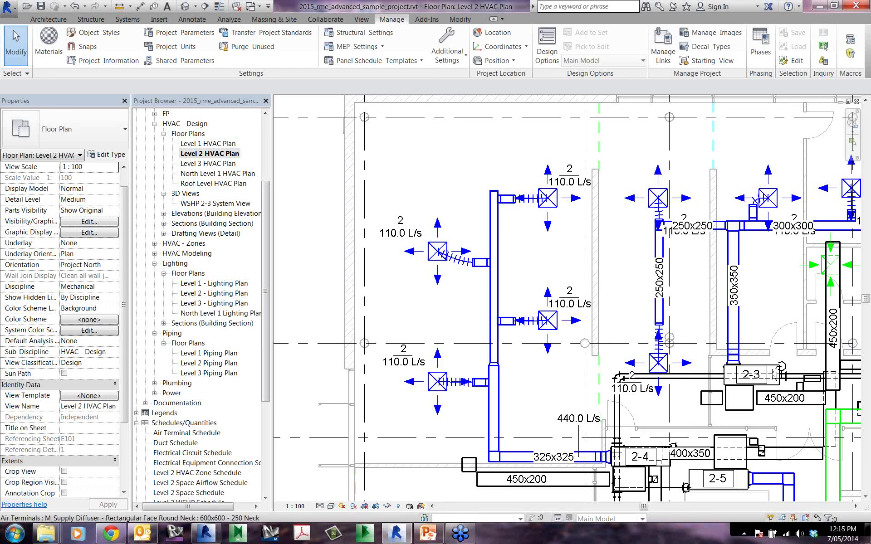
pyautogui.click(206, 539)
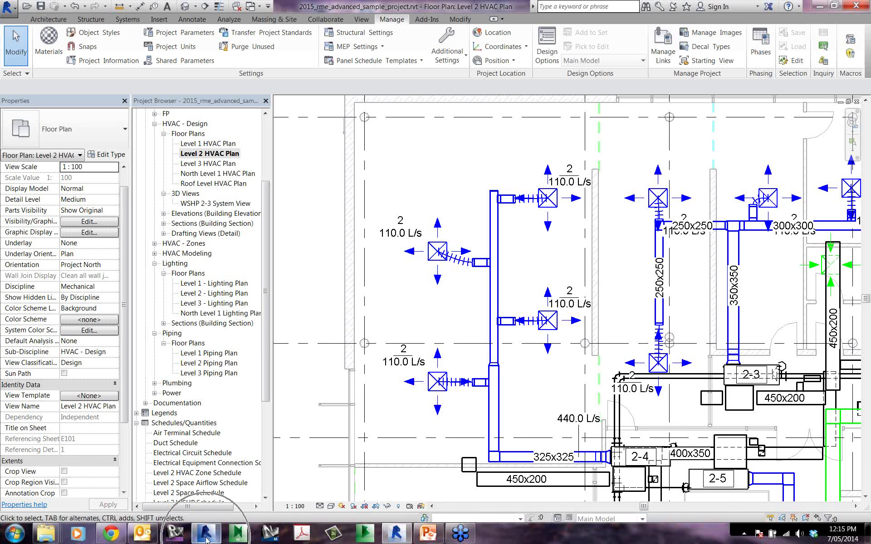
pyautogui.moveTo(207, 540)
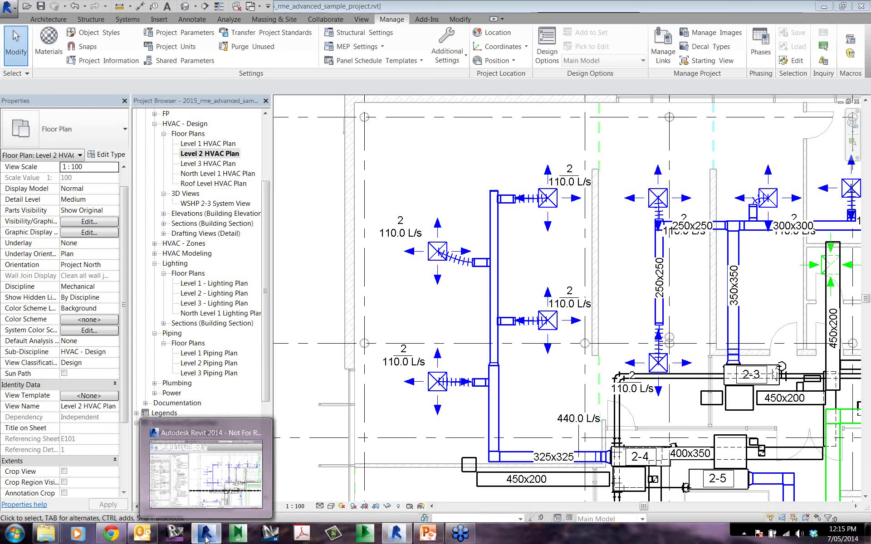
pyautogui.click(206, 539)
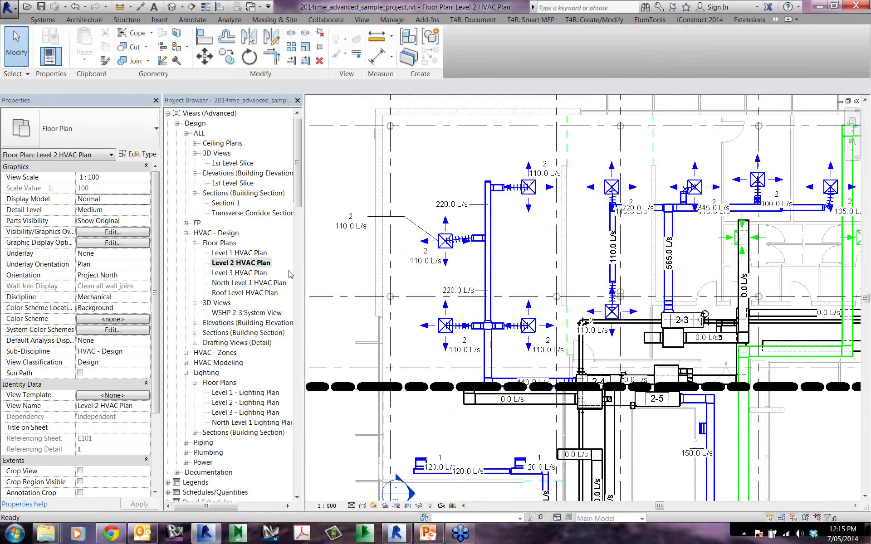
# Examine the lower flow tag and the flow properties of the vertical supply duct feeding the four diffusers near unit 2-4
pyautogui.scroll(-5, 453, 265)
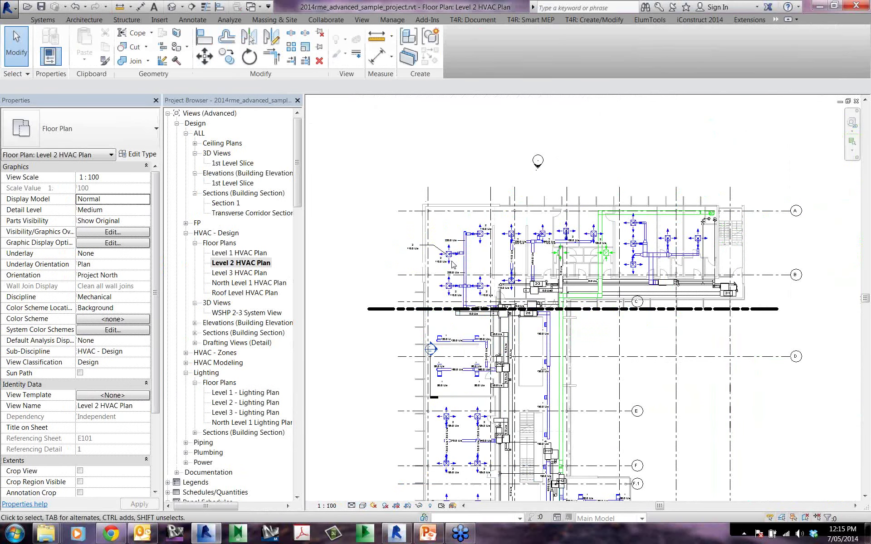
pyautogui.scroll(4, 453, 265)
pyautogui.scroll(-1, 453, 265)
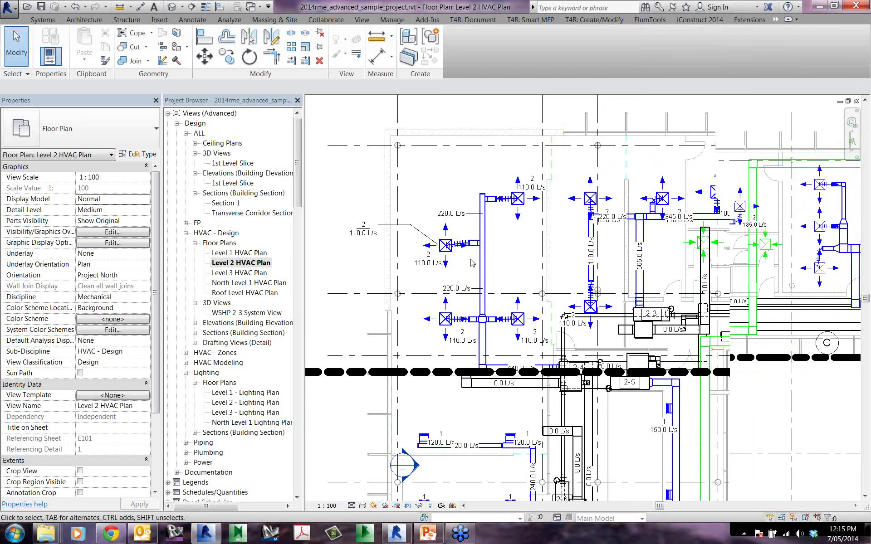
pyautogui.scroll(-2, 473, 263)
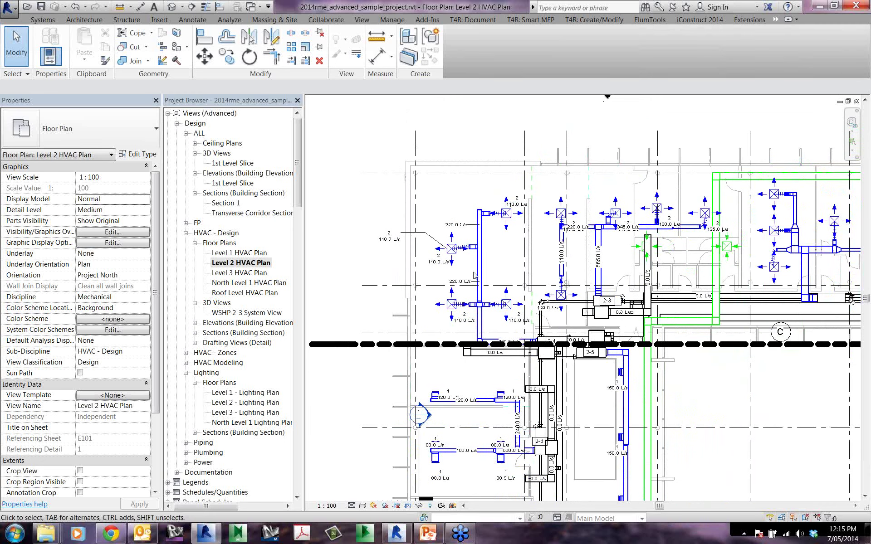
pyautogui.moveTo(494, 274); pyautogui.dragTo(493, 271, button='middle')
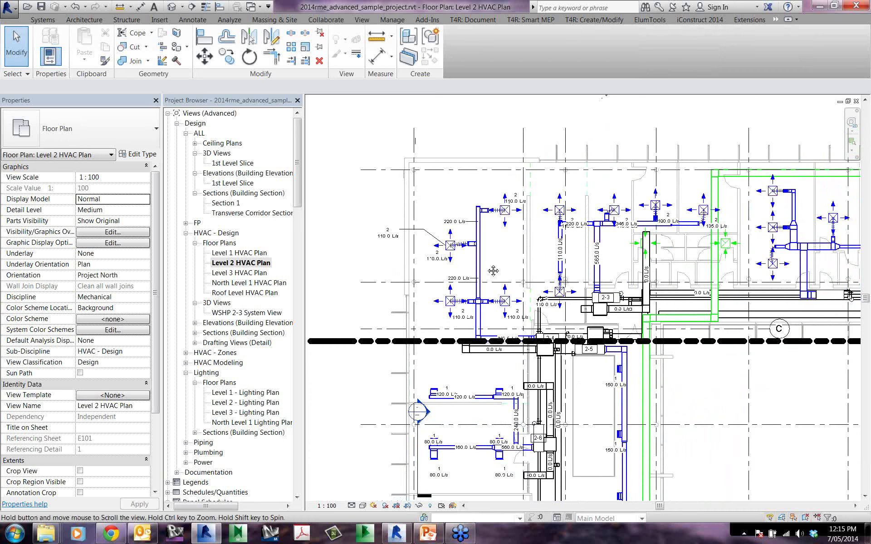
pyautogui.scroll(3, 493, 270)
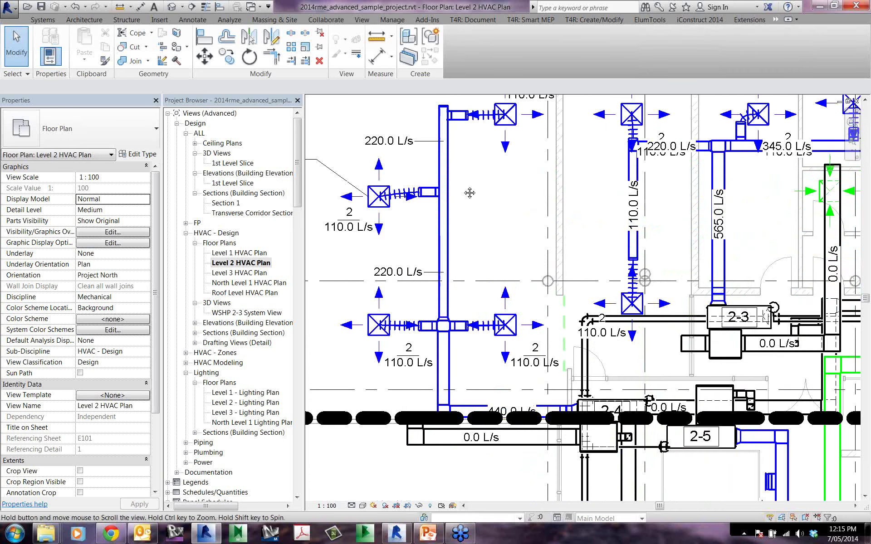
pyautogui.moveTo(470, 193); pyautogui.dragTo(491, 247, button='middle')
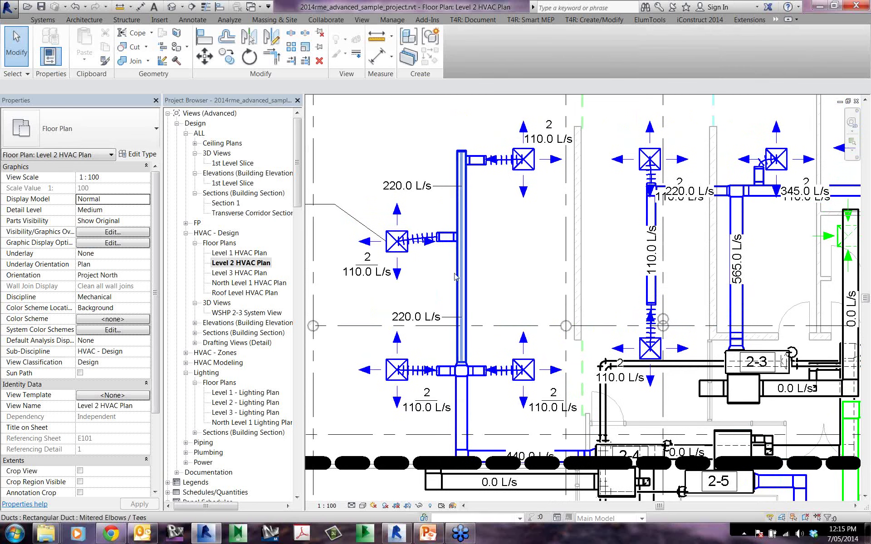
pyautogui.click(426, 321)
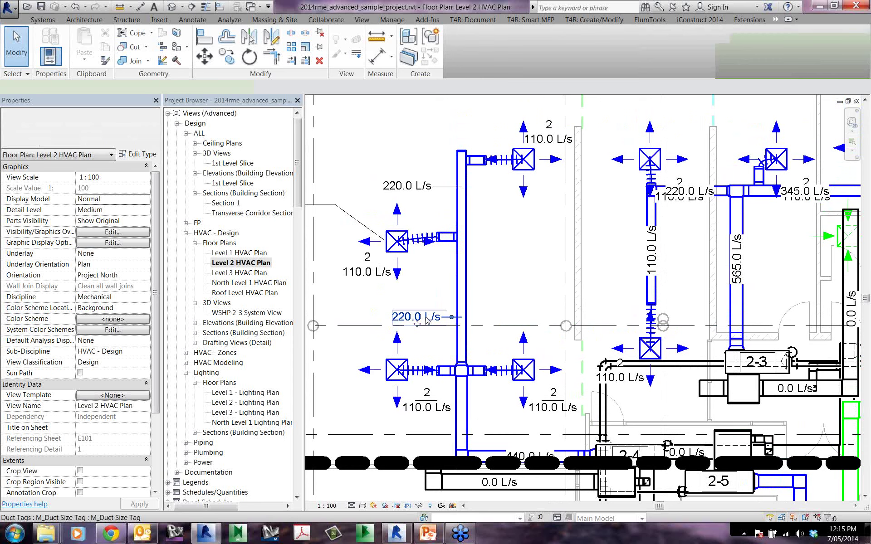
pyautogui.click(429, 320)
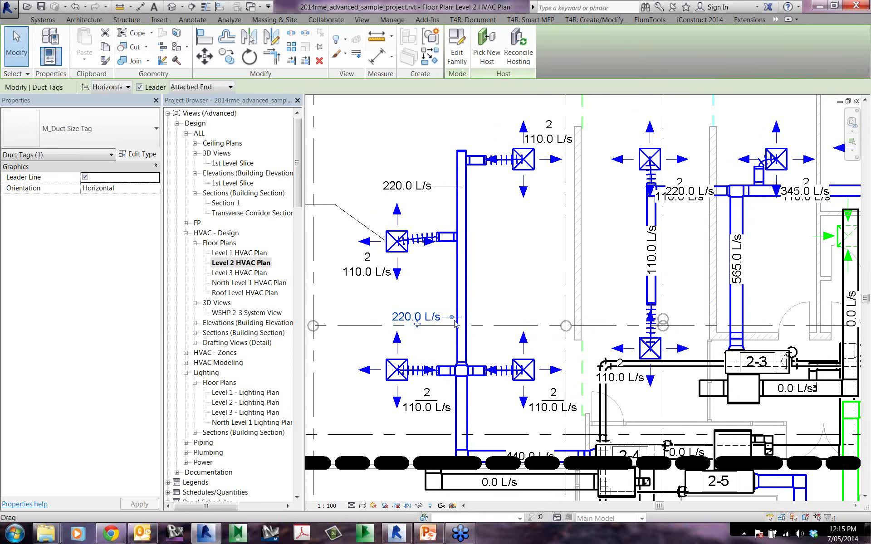
pyautogui.click(463, 309)
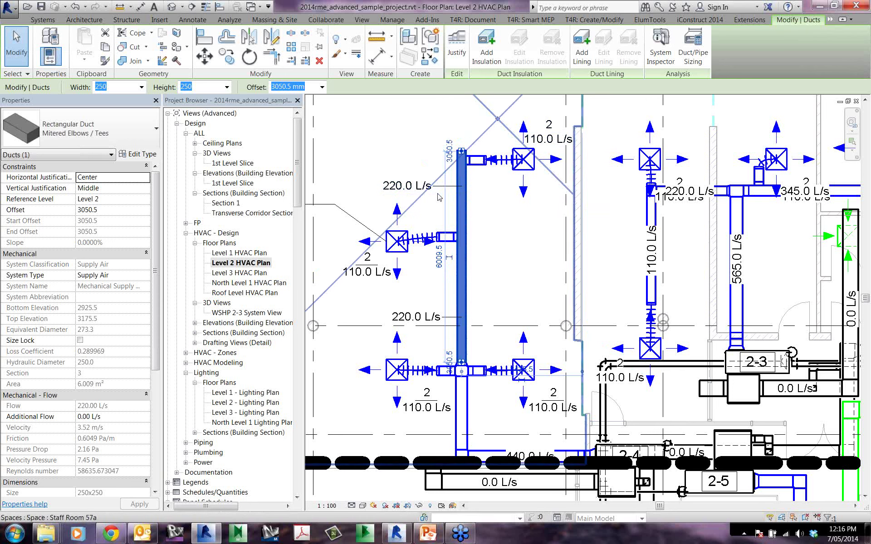
# Inspect flow, static pressure and pressure loss along the vertical supply duct near unit 2-4 with the System Inspector
pyautogui.click(662, 56)
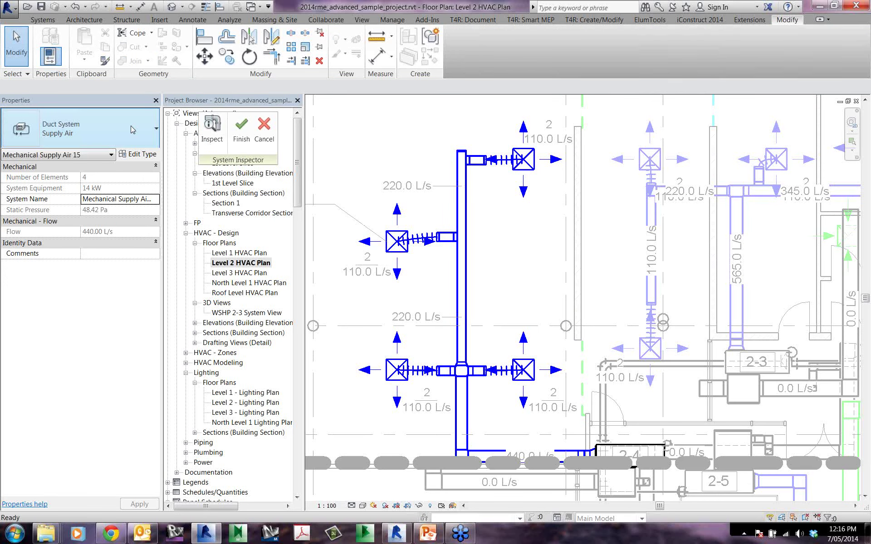
pyautogui.click(212, 131)
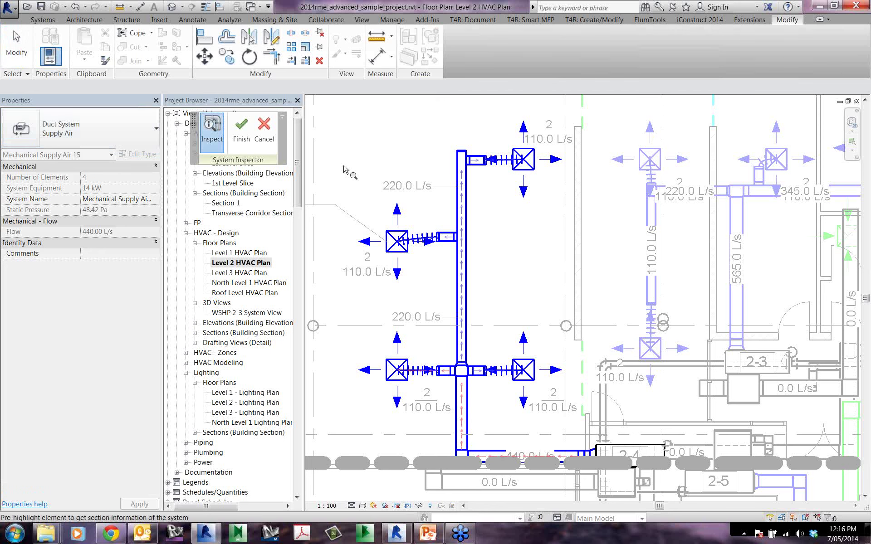
pyautogui.click(469, 279)
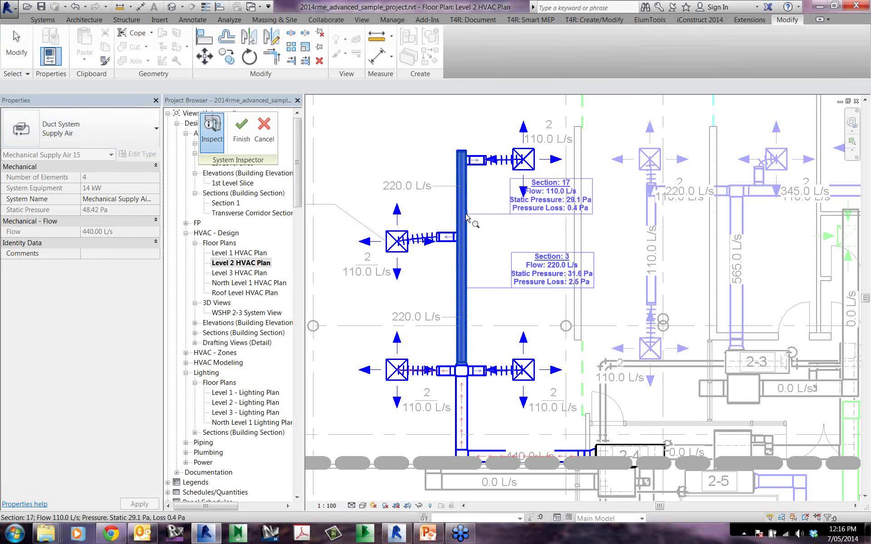
pyautogui.moveTo(452, 236)
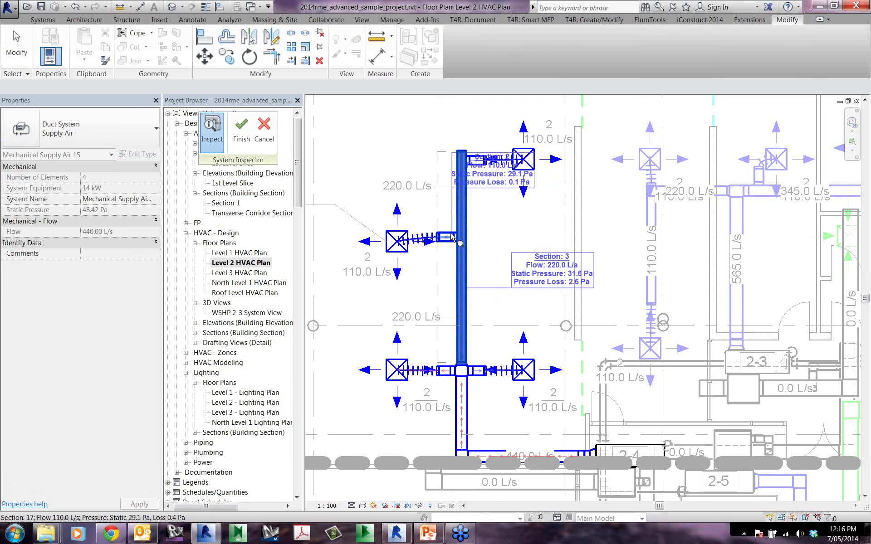
pyautogui.moveTo(468, 215)
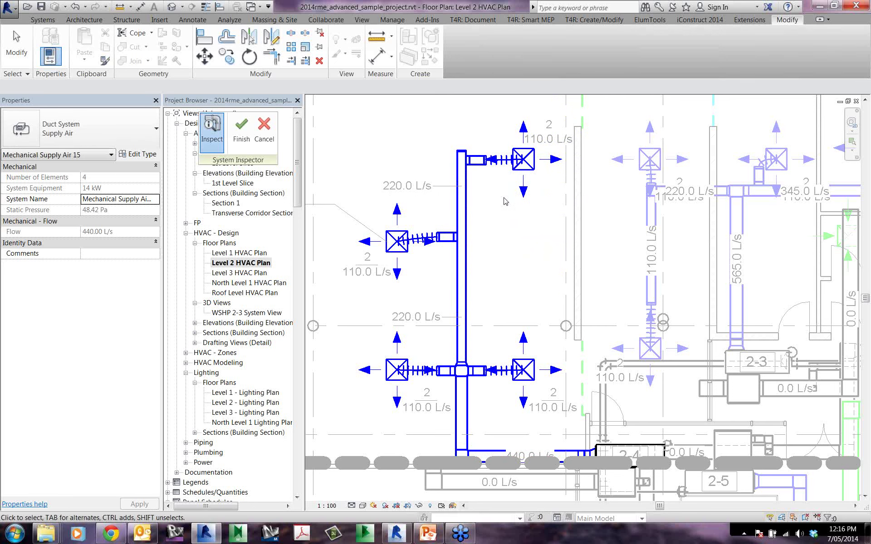
pyautogui.click(264, 131)
pyautogui.press('Escape')
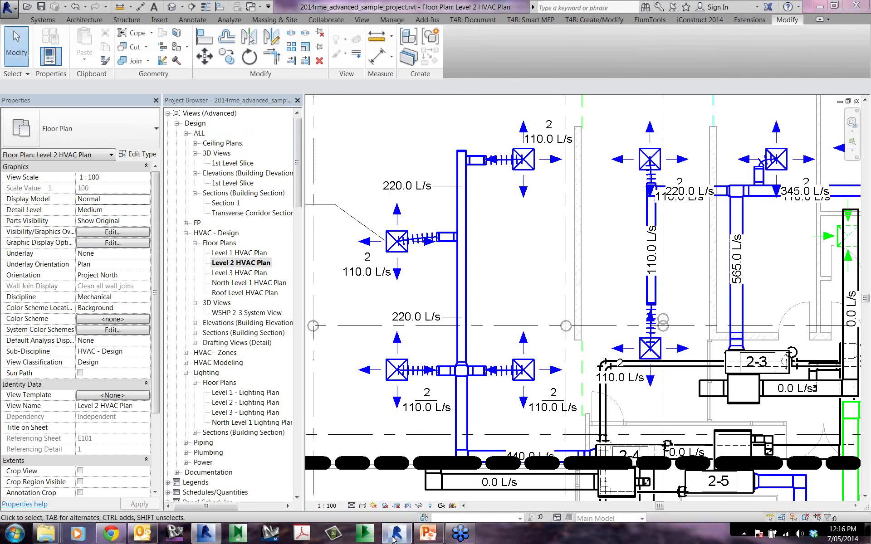
# Switch to the Revit 2015 sample project and examine the four-diffuser supply duct run near unit 2-4
pyautogui.click(395, 535)
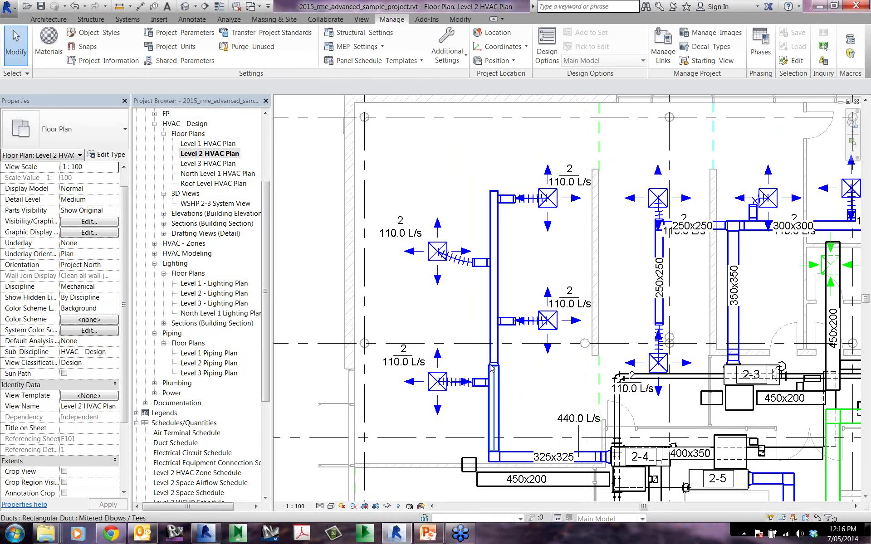
pyautogui.scroll(-3, 468, 269)
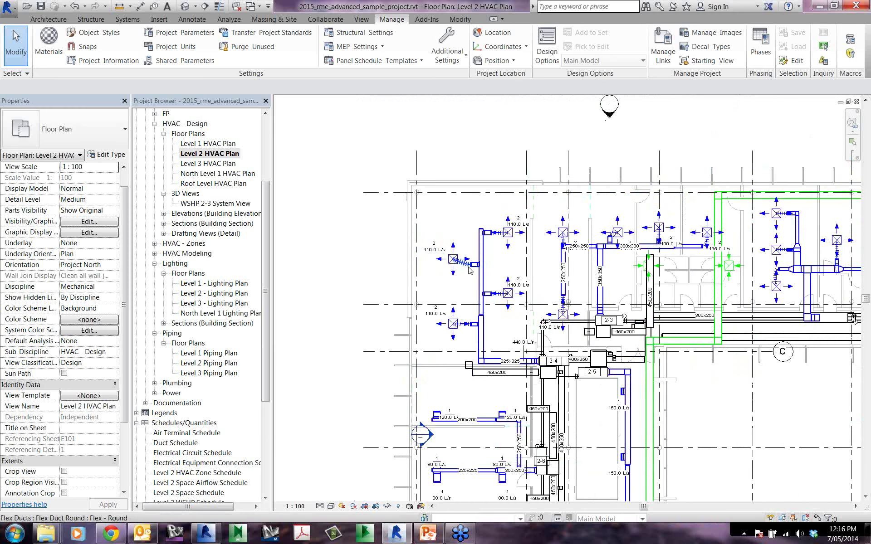
pyautogui.scroll(4, 469, 269)
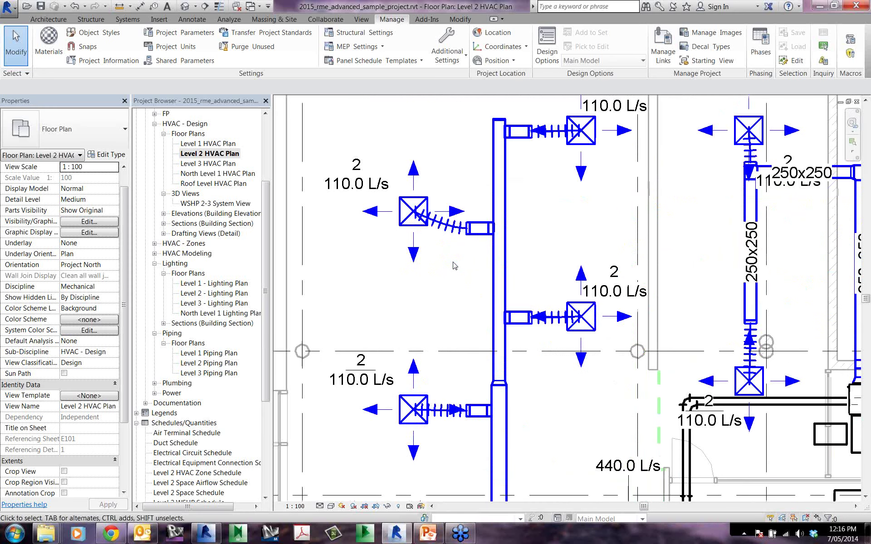
pyautogui.scroll(-2, 455, 266)
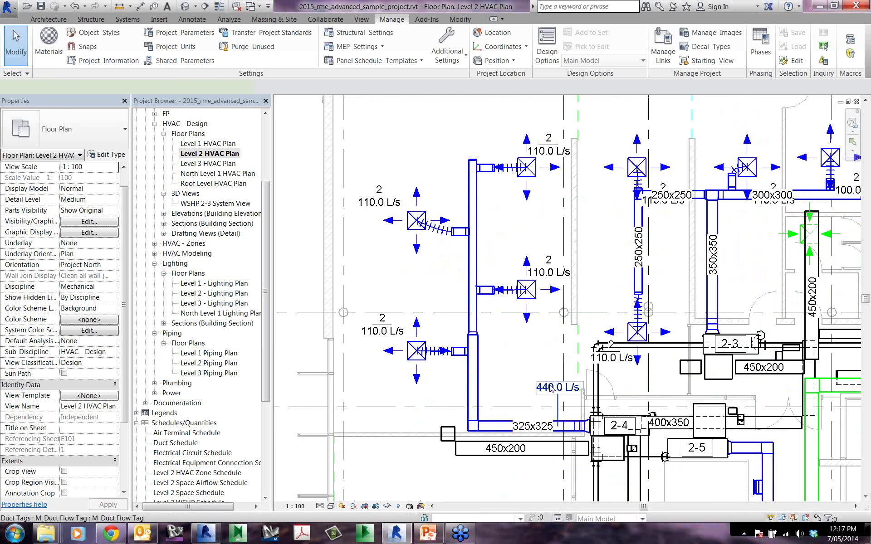
# Add flow tags with attached leaders to the four vertical supply duct segments between the diffuser branches near unit 2-4
pyautogui.click(551, 388)
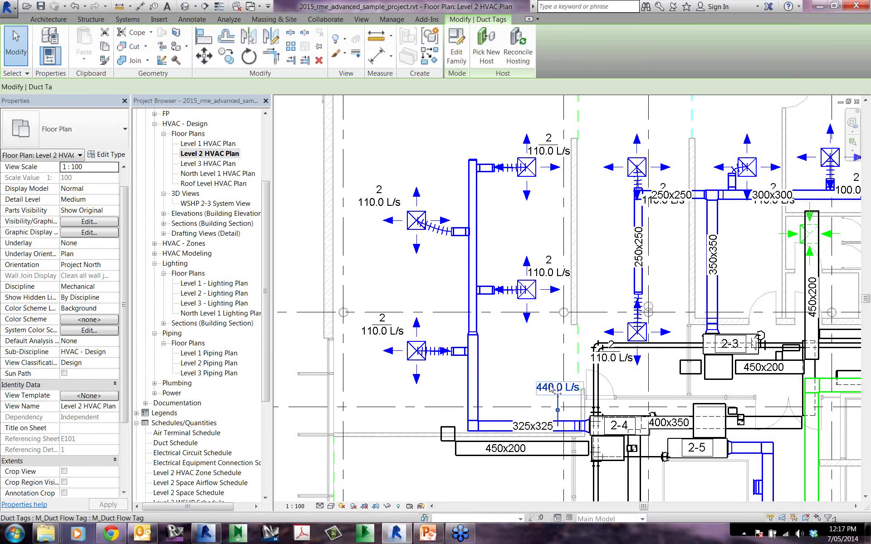
pyautogui.moveTo(551, 389); pyautogui.dragTo(468, 391)
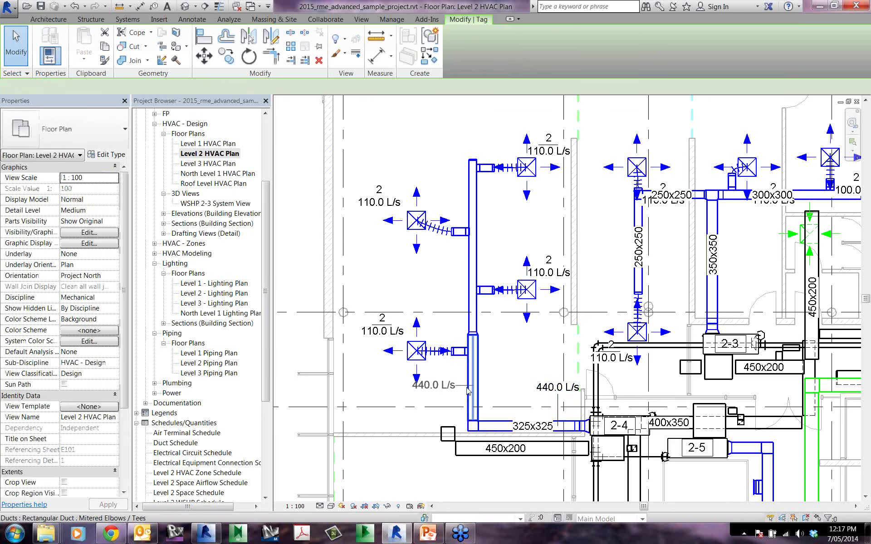
pyautogui.press('t')
pyautogui.press('g')
pyautogui.click(469, 392)
pyautogui.click(470, 304)
pyautogui.click(470, 262)
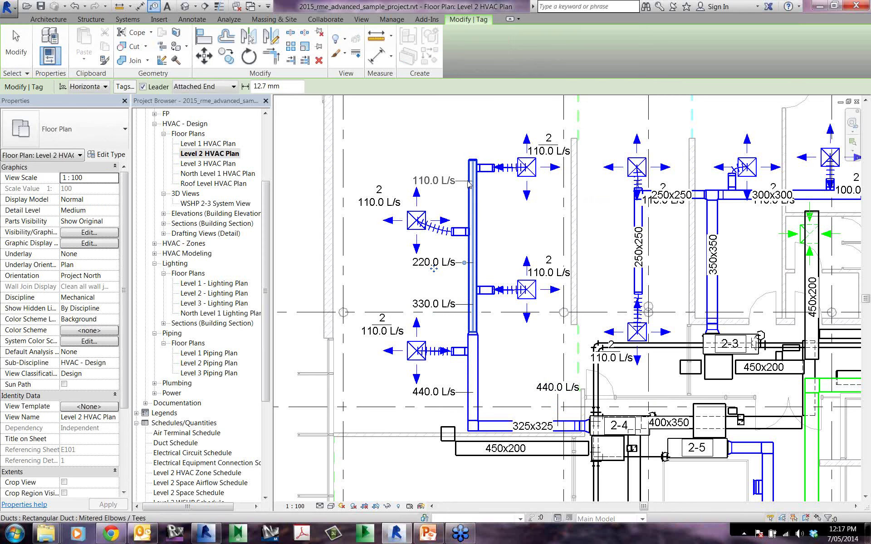
pyautogui.click(469, 183)
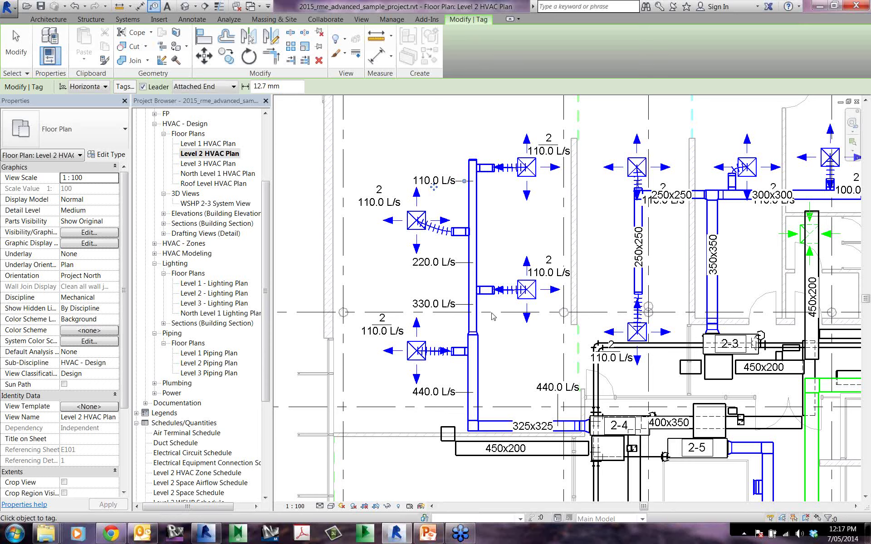
pyautogui.scroll(-1, 494, 316)
pyautogui.scroll(-1, 494, 316)
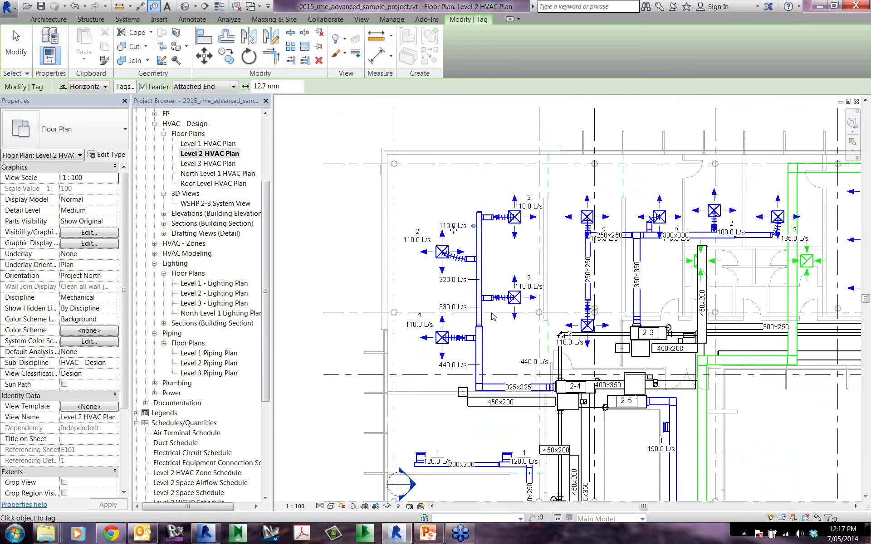
pyautogui.scroll(-1, 494, 316)
pyautogui.scroll(2, 494, 316)
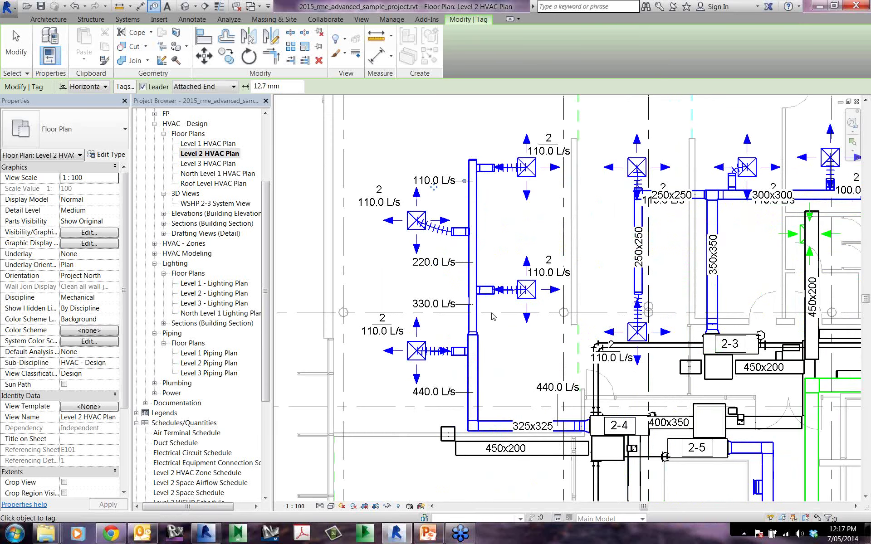
pyautogui.scroll(1, 493, 316)
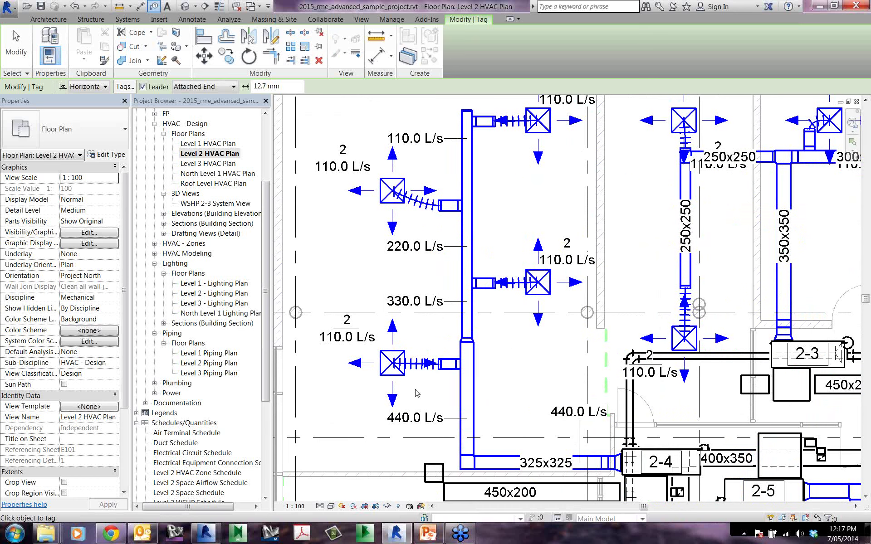
pyautogui.press('Escape')
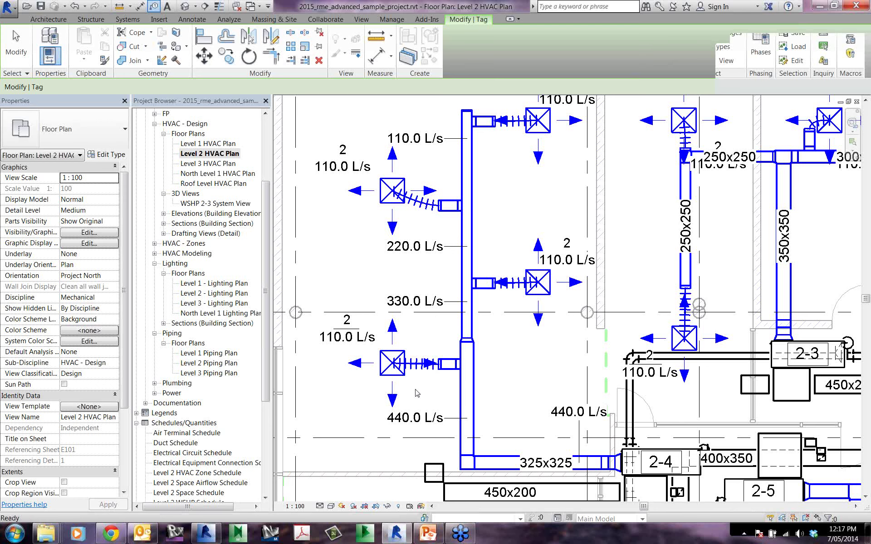
pyautogui.press('Escape')
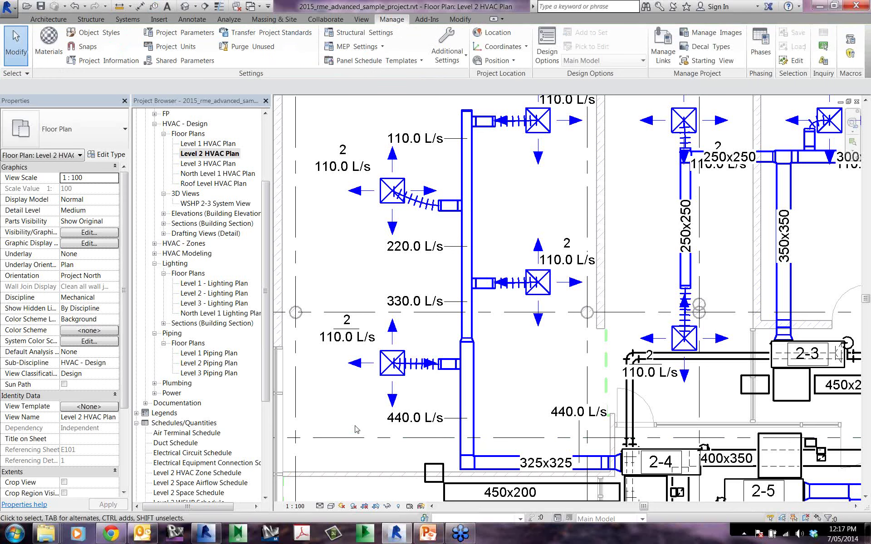
# Switch to the Revit MEP 2015 What's New presentation in PowerPoint, start the slide show from slide 7 and advance to the Platform slide
pyautogui.click(422, 540)
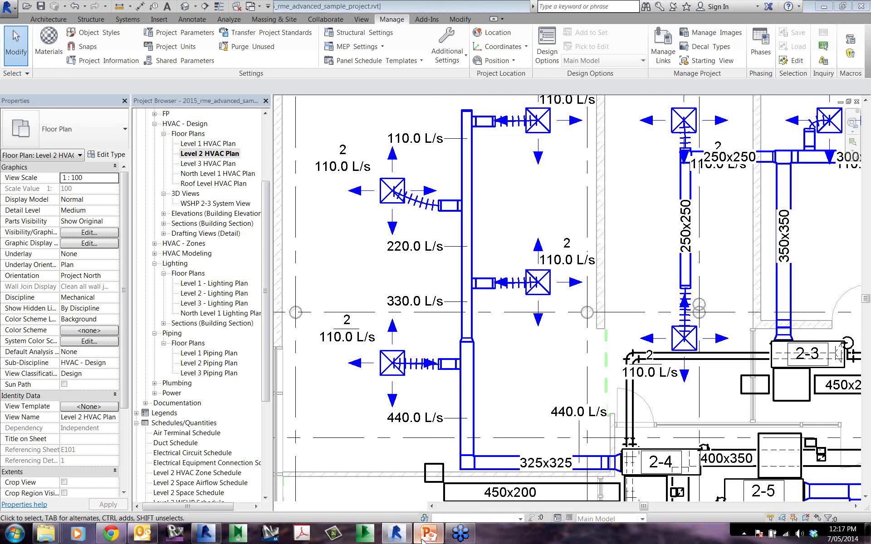
pyautogui.click(426, 534)
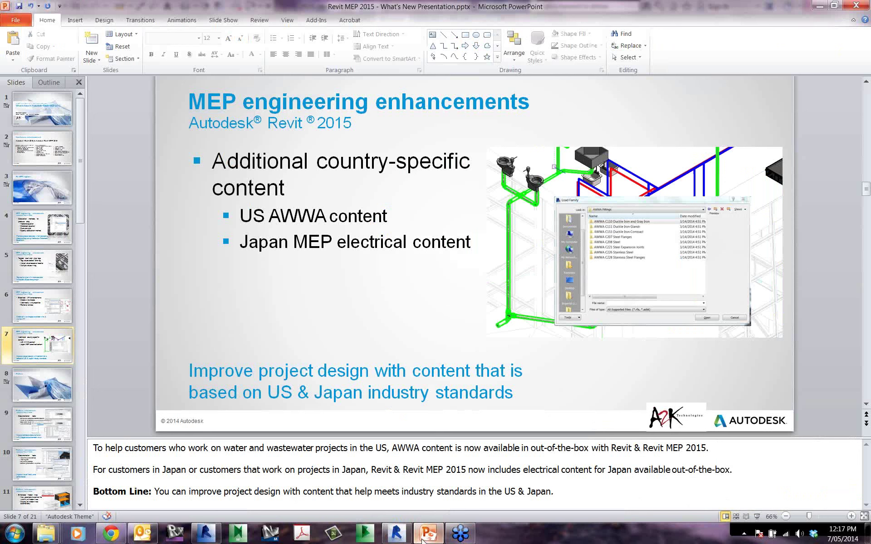
pyautogui.hotkey('shift', 'F5')
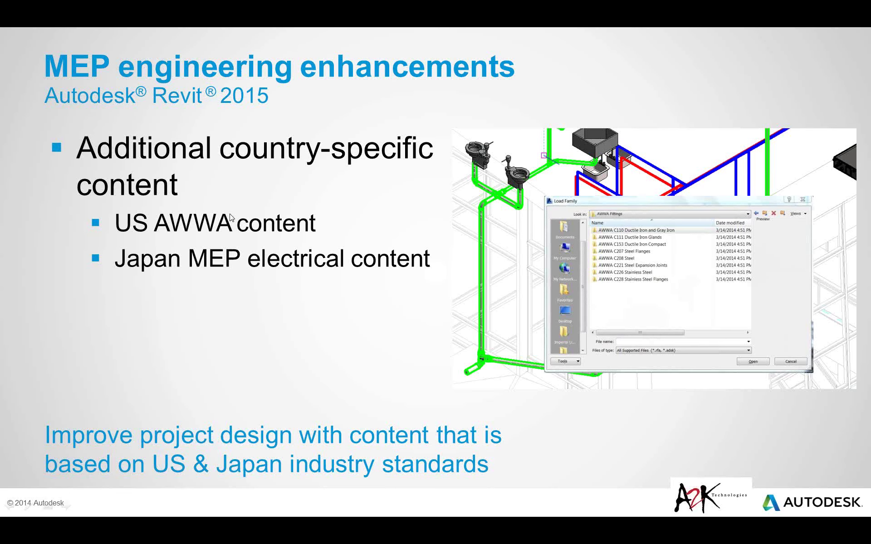
pyautogui.press('Right')
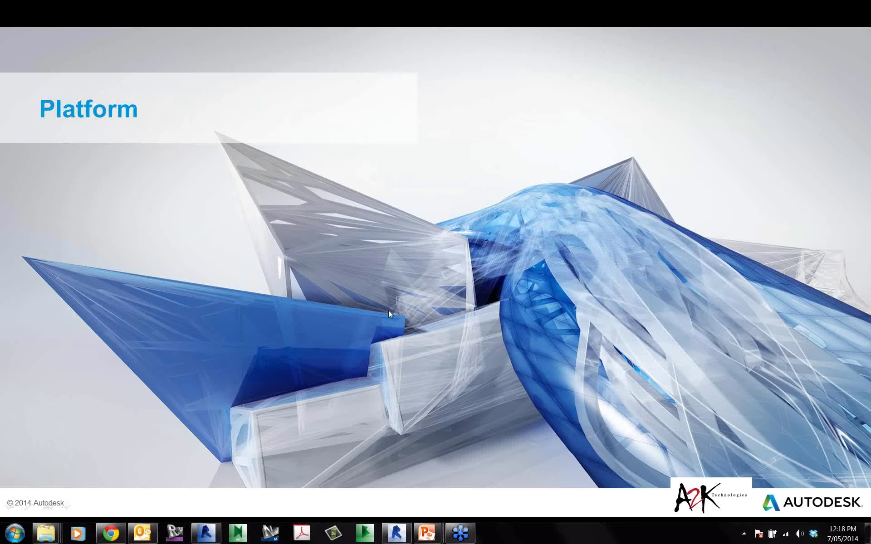
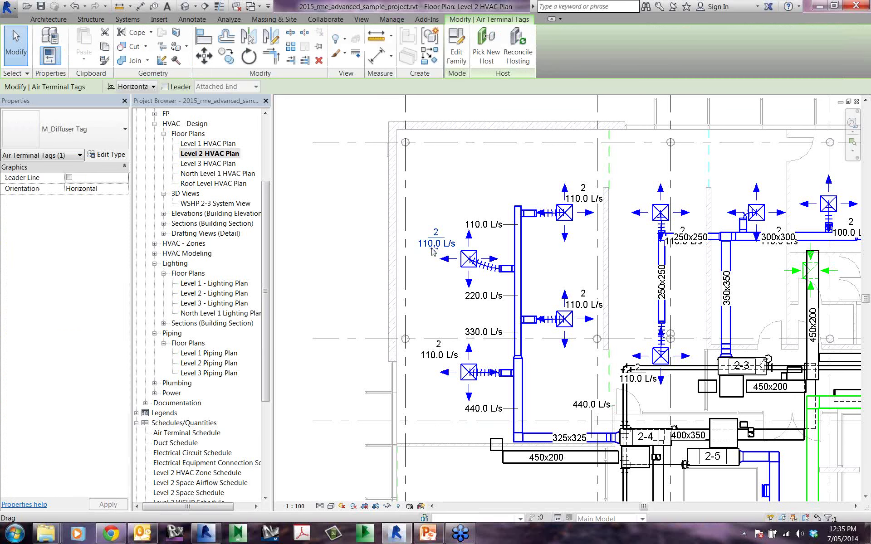
# Move the upper-left diffuser's tag outside the wall with an attached leader, and shape the leader elbow into a horizontal landing
pyautogui.scroll(2, 433, 252)
pyautogui.moveTo(416, 235); pyautogui.dragTo(315, 230)
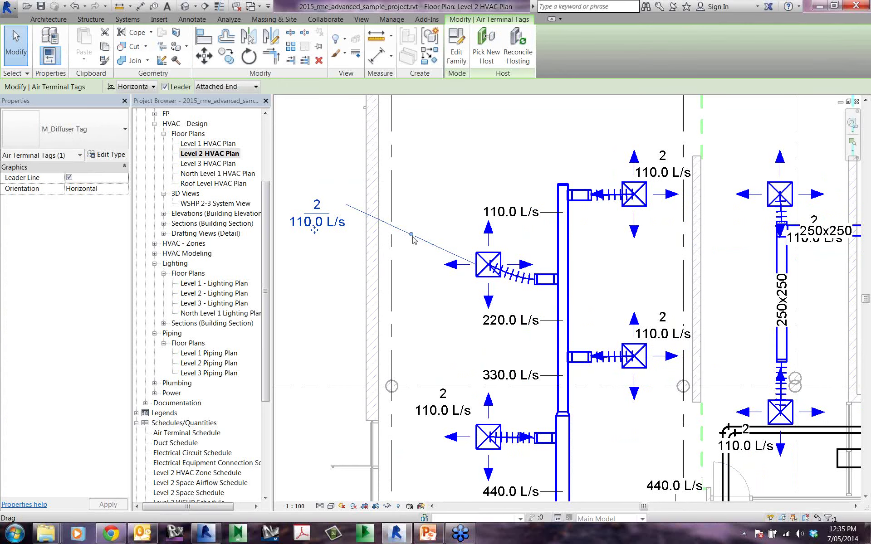
pyautogui.moveTo(411, 235); pyautogui.dragTo(399, 205)
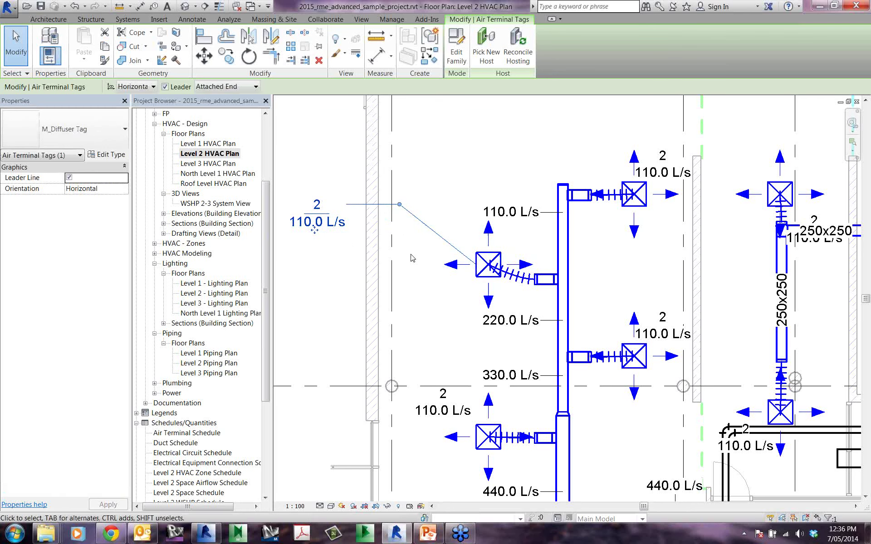
# Select the upper-left supply diffuser and examine where its tag leader attaches
pyautogui.scroll(-1, 412, 259)
pyautogui.scroll(-1, 412, 259)
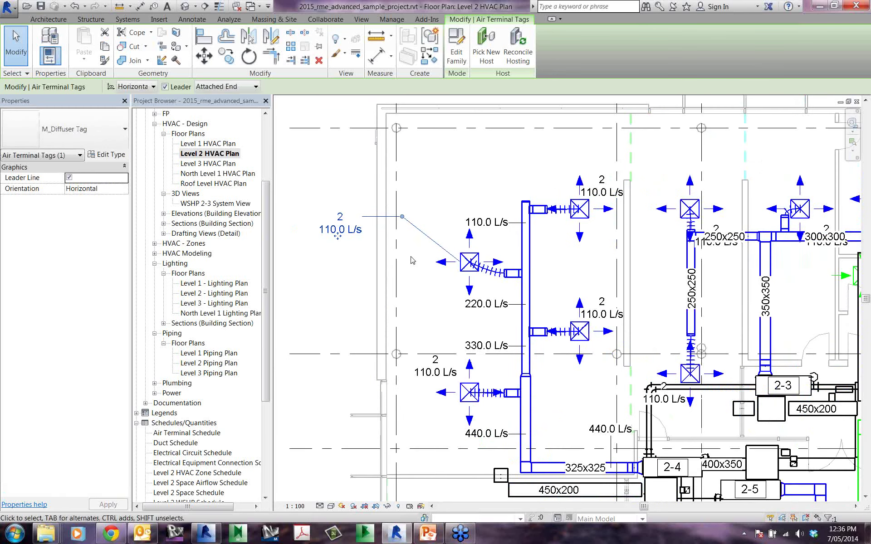
pyautogui.moveTo(412, 257); pyautogui.dragTo(493, 255, button='middle')
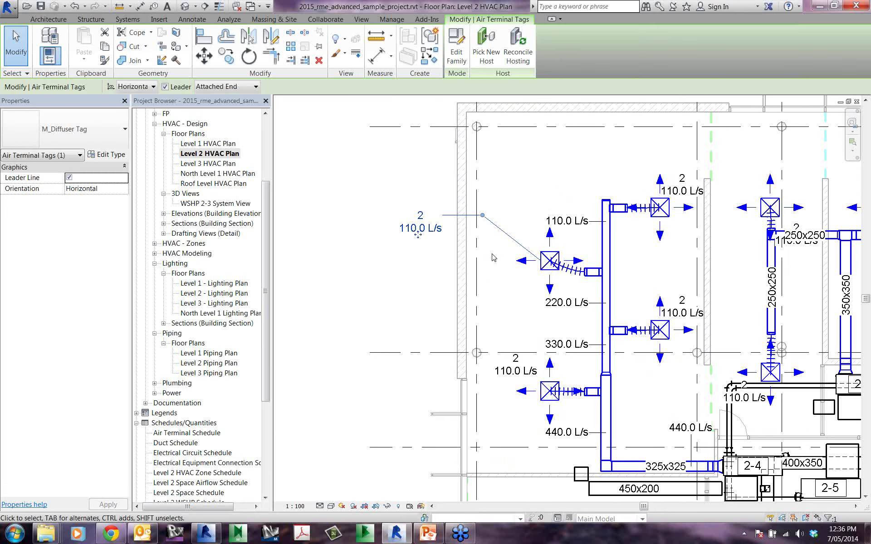
pyautogui.scroll(2, 493, 257)
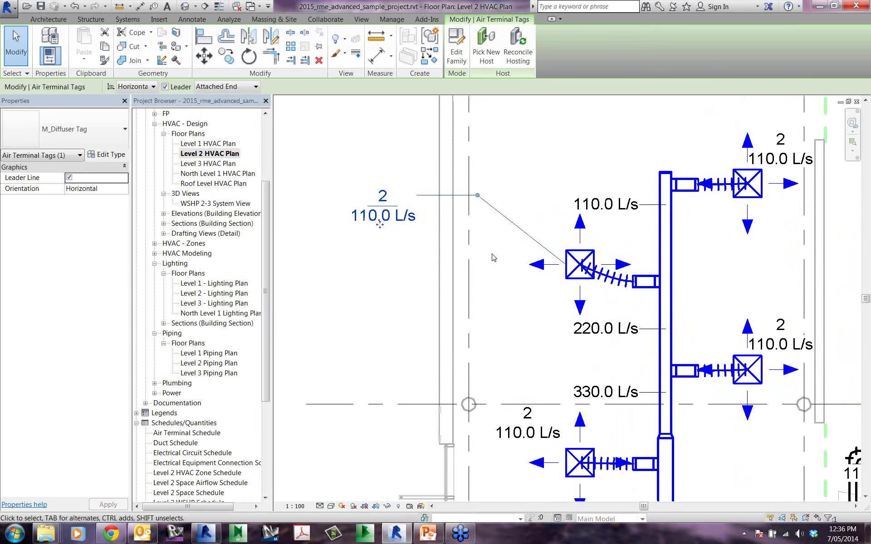
pyautogui.scroll(1, 494, 258)
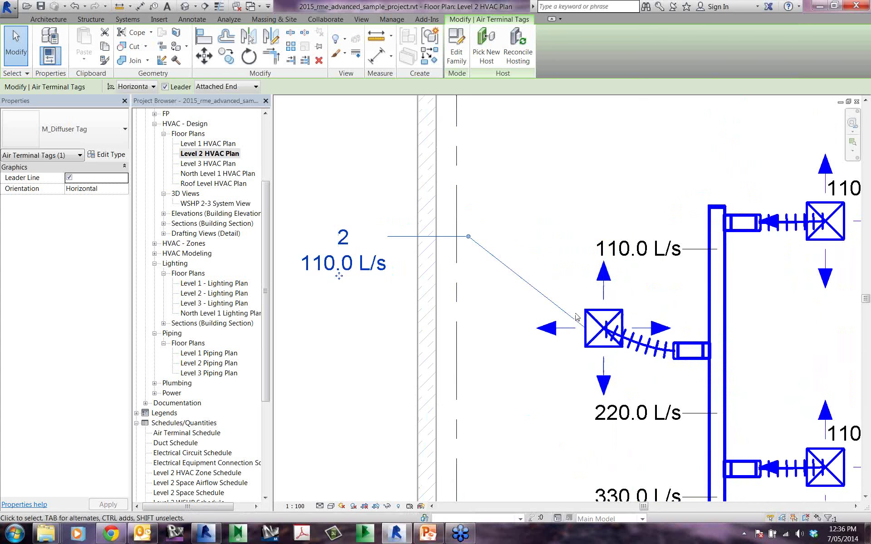
pyautogui.click(592, 325)
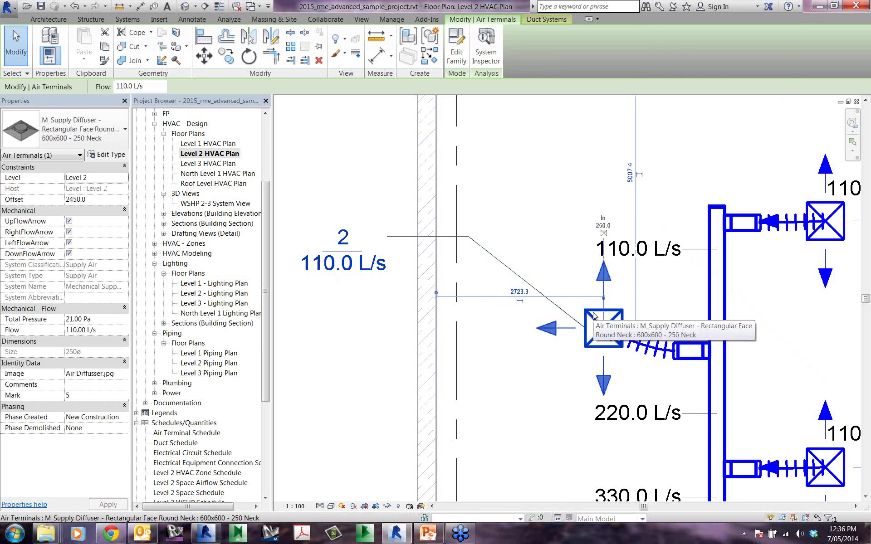
pyautogui.click(572, 368)
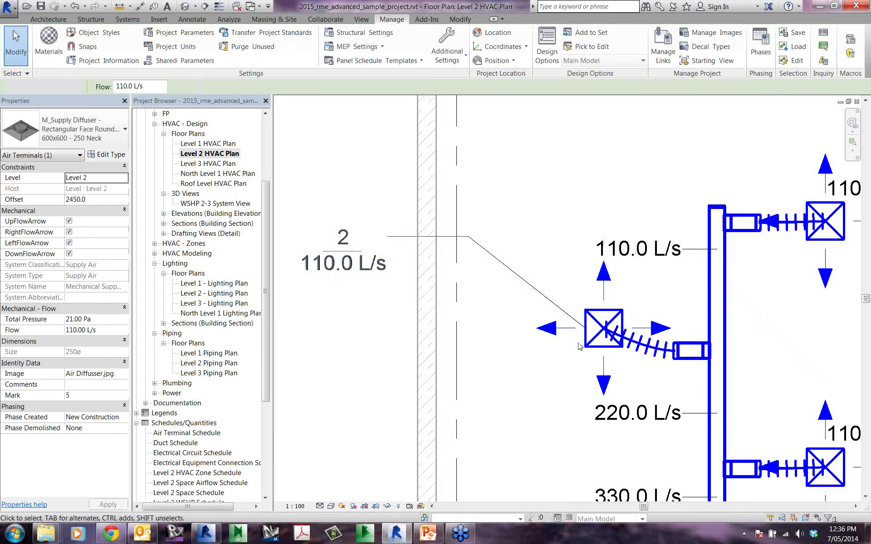
pyautogui.click(579, 347)
pyautogui.moveTo(580, 347); pyautogui.dragTo(584, 325)
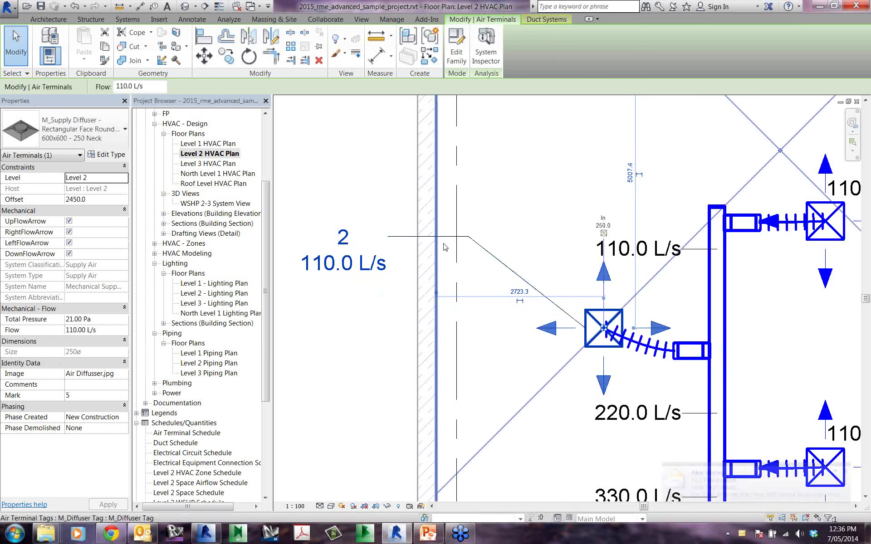
pyautogui.click(141, 541)
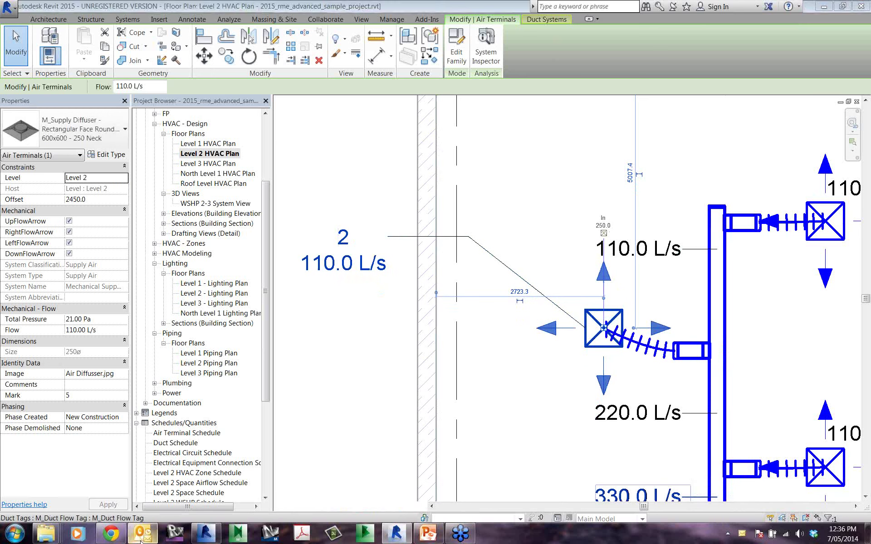
pyautogui.click(205, 533)
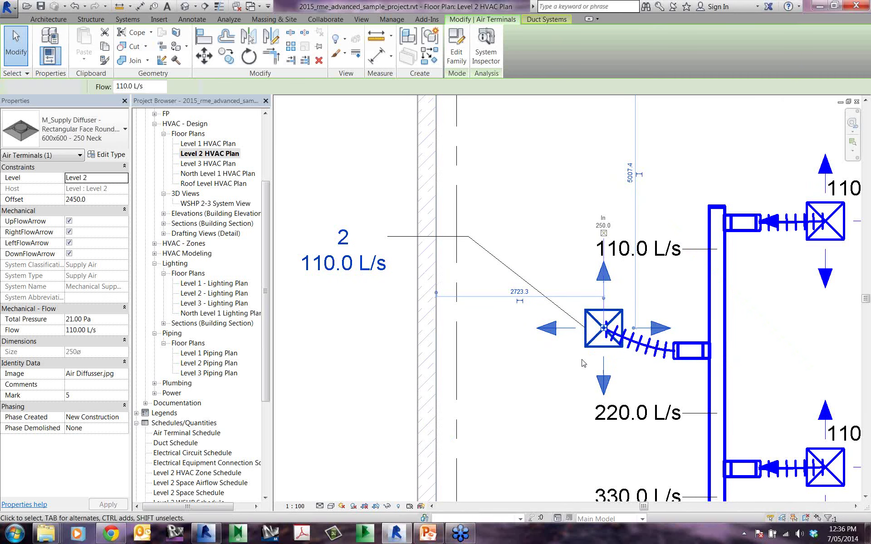
# Nudge the upper-left supply diffuser slightly down the plan, and reposition its tag outside the wall with the leader attached
pyautogui.press('Down')
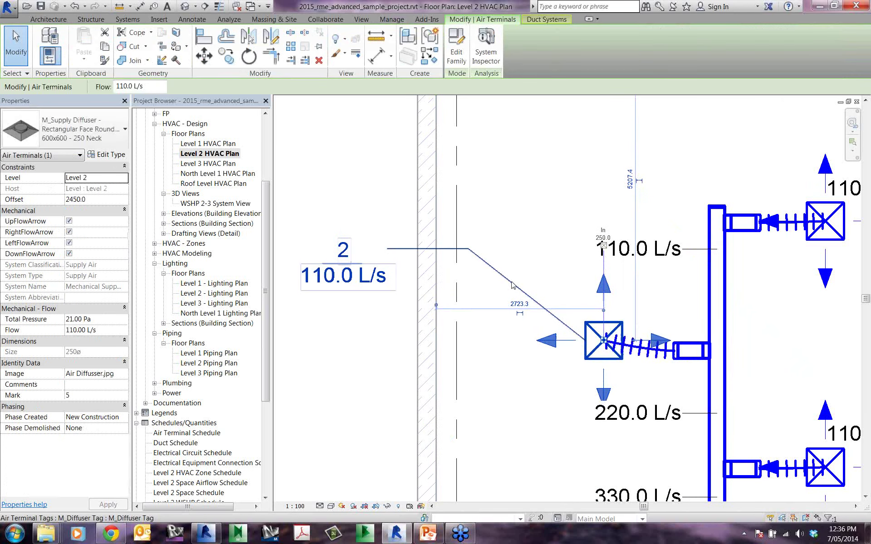
pyautogui.click(500, 275)
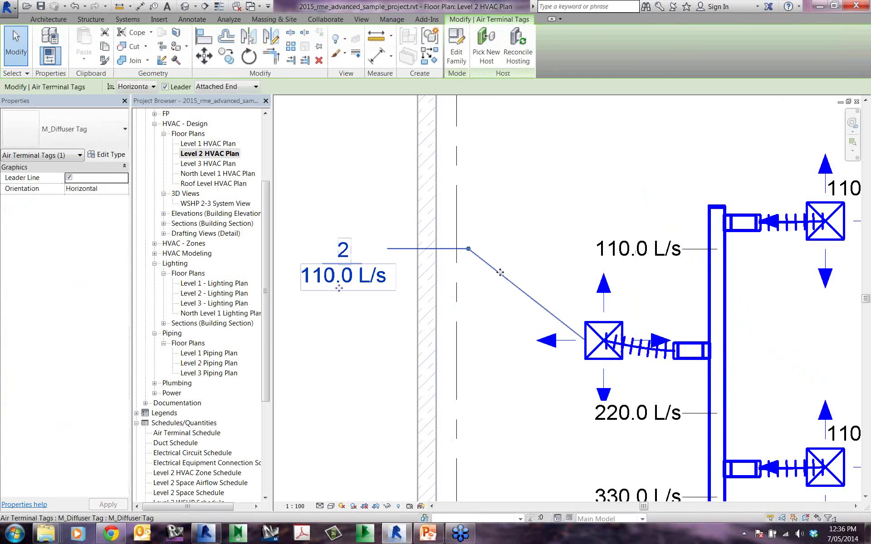
pyautogui.moveTo(495, 285)
pyautogui.mouseDown()
pyautogui.moveTo(481, 312)
pyautogui.moveTo(501, 243)
pyautogui.moveTo(480, 268)
pyautogui.moveTo(489, 268)
pyautogui.mouseUp()
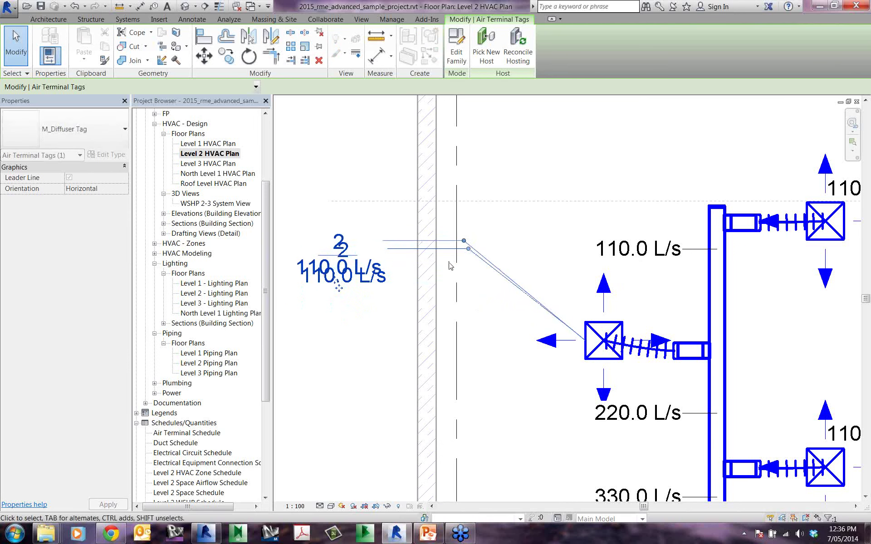
pyautogui.click(300, 301)
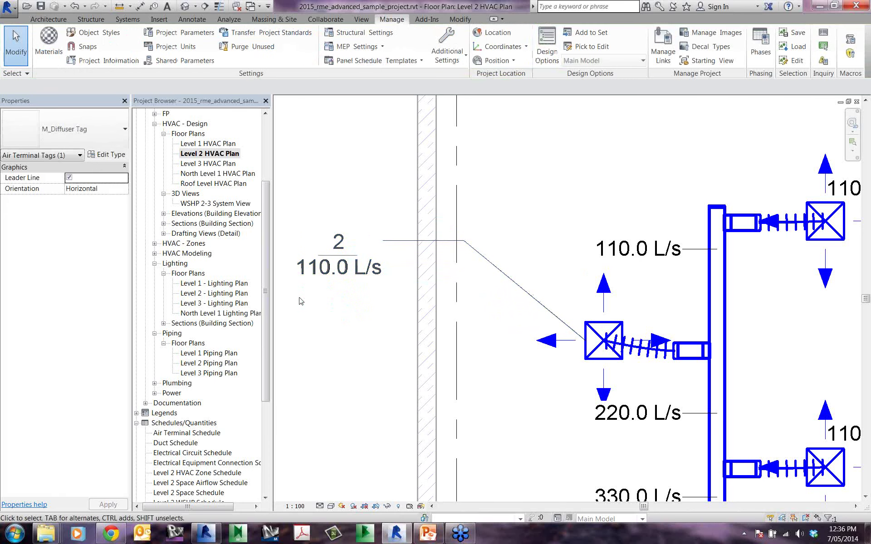
pyautogui.click(339, 284)
pyautogui.moveTo(340, 287)
pyautogui.keyDown('ctrl'); pyautogui.mouseDown()
pyautogui.moveTo(338, 305)
pyautogui.moveTo(334, 280)
pyautogui.moveTo(345, 275)
pyautogui.mouseUp(); pyautogui.keyUp('ctrl')
pyautogui.click(407, 387)
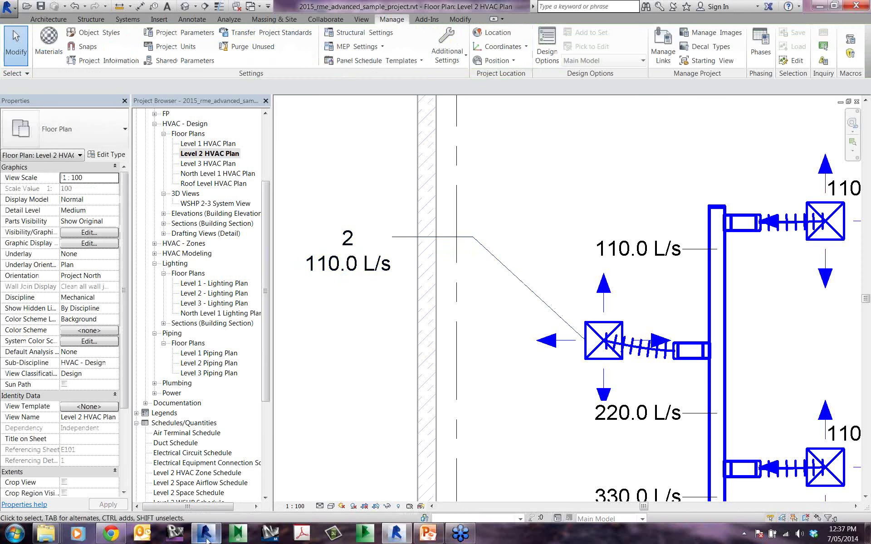
# Switch to the Revit 2014 project, move the diffuser's tag outside the wall, and realign its leader elbow to a horizontal landing
pyautogui.click(207, 534)
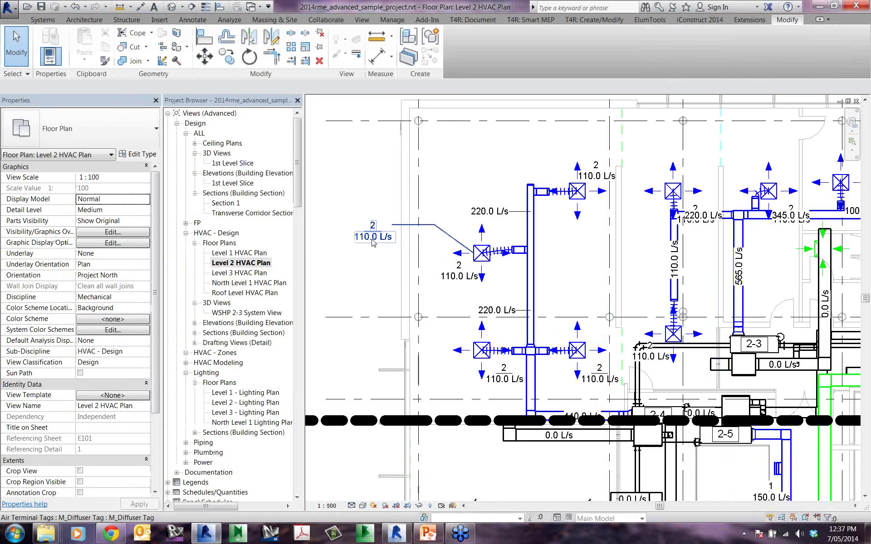
pyautogui.scroll(3, 446, 294)
pyautogui.moveTo(372, 243); pyautogui.dragTo(459, 305)
pyautogui.moveTo(581, 214); pyautogui.dragTo(581, 258)
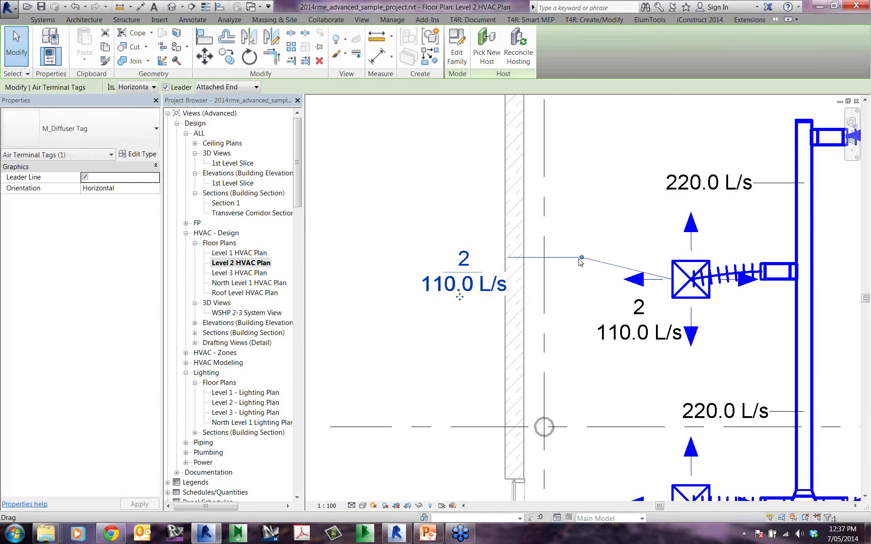
# Switch back to the Revit 2015 project and reposition the diffuser's tag outside the wall, slightly above the diffuser
pyautogui.click(398, 535)
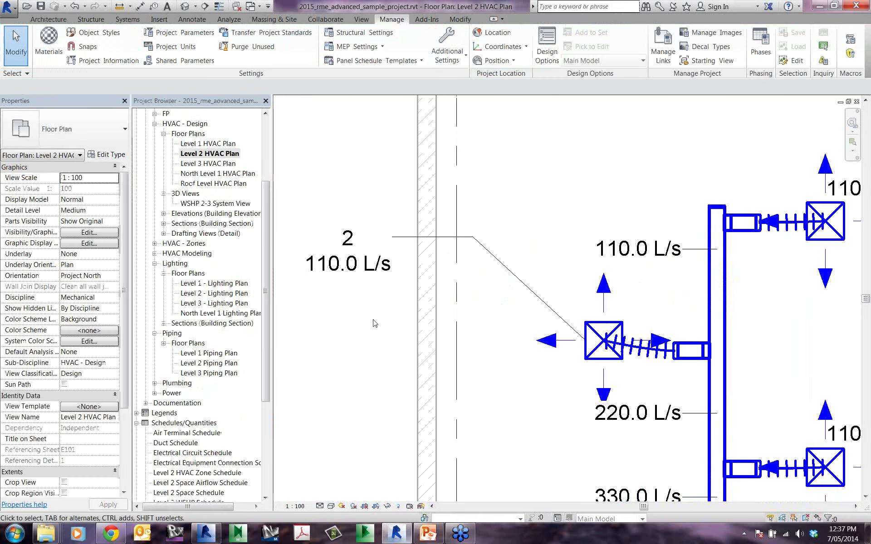
pyautogui.moveTo(344, 277); pyautogui.dragTo(352, 335)
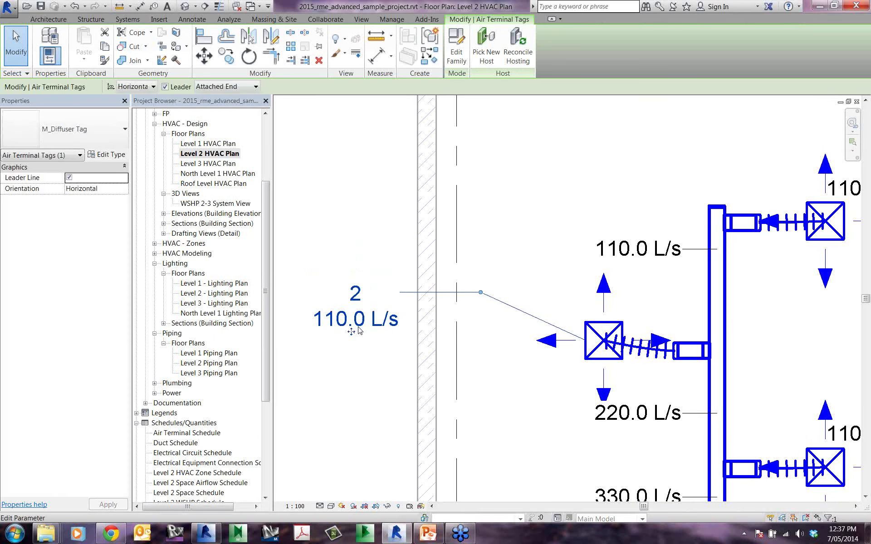
pyautogui.scroll(-1, 358, 331)
pyautogui.scroll(-1, 358, 331)
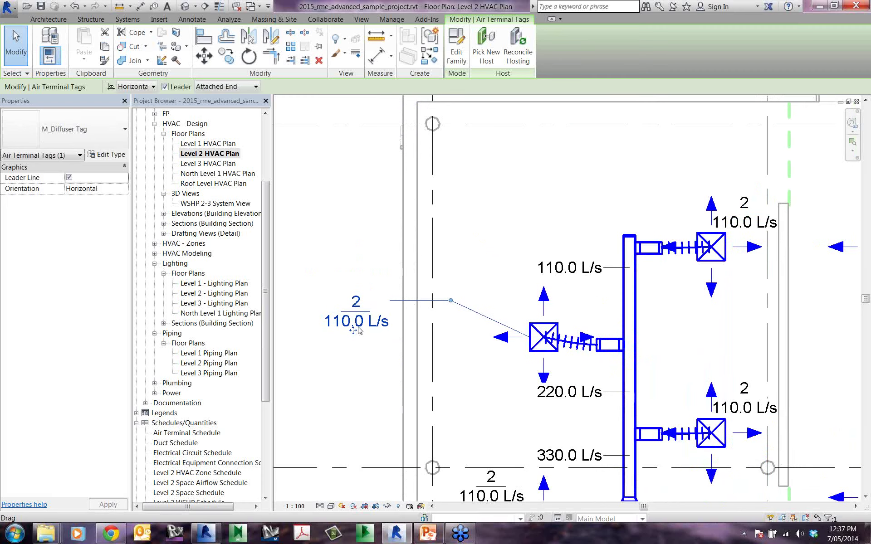
pyautogui.moveTo(359, 331); pyautogui.dragTo(357, 303)
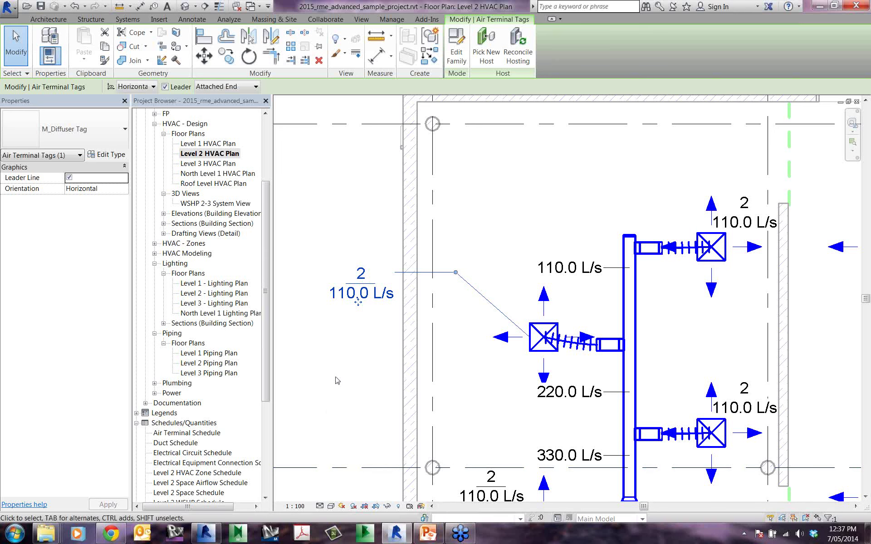
pyautogui.hotkey('alt', 'm')
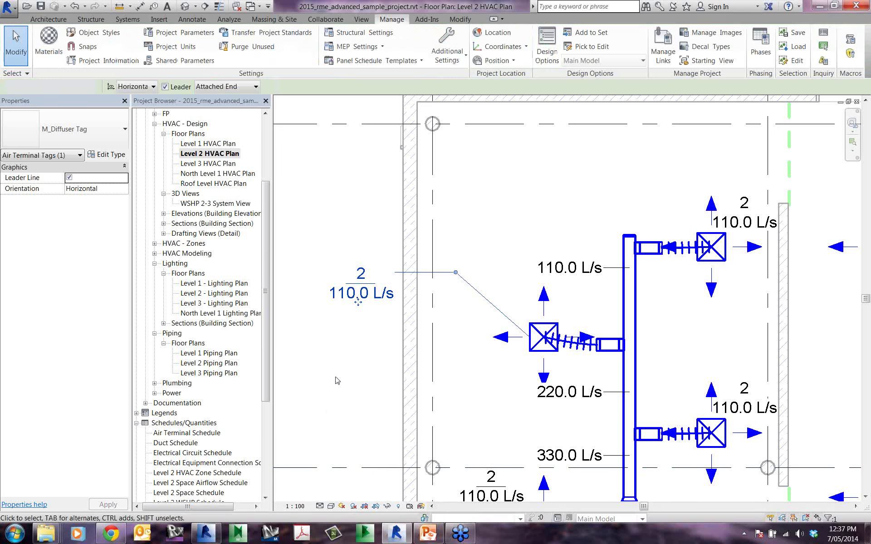
pyautogui.click(337, 381)
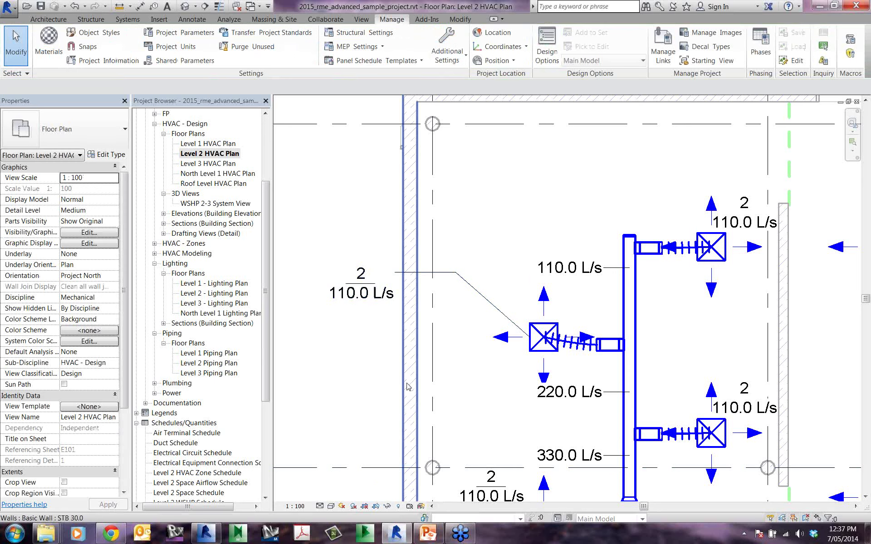
# Open the Level 1 - Lighting Plan in the Revit 2015 project
pyautogui.scroll(-1, 408, 386)
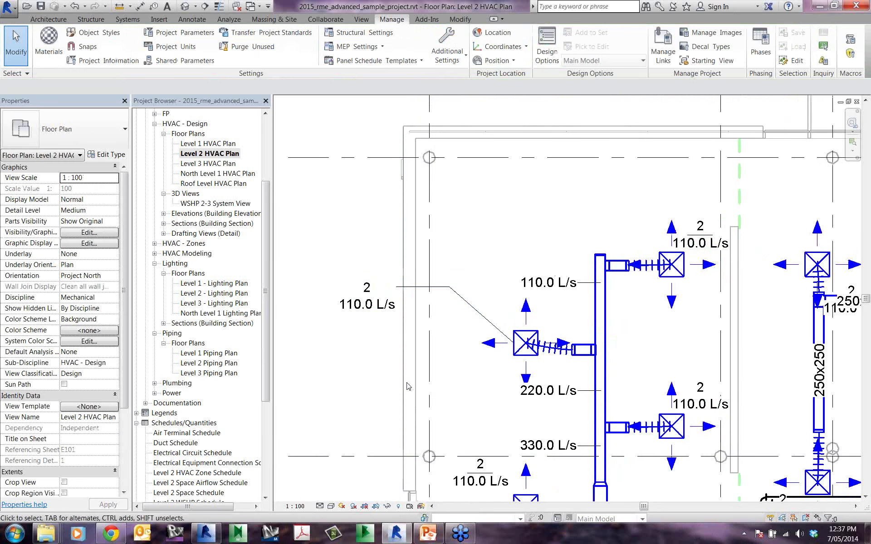
pyautogui.scroll(-1, 408, 387)
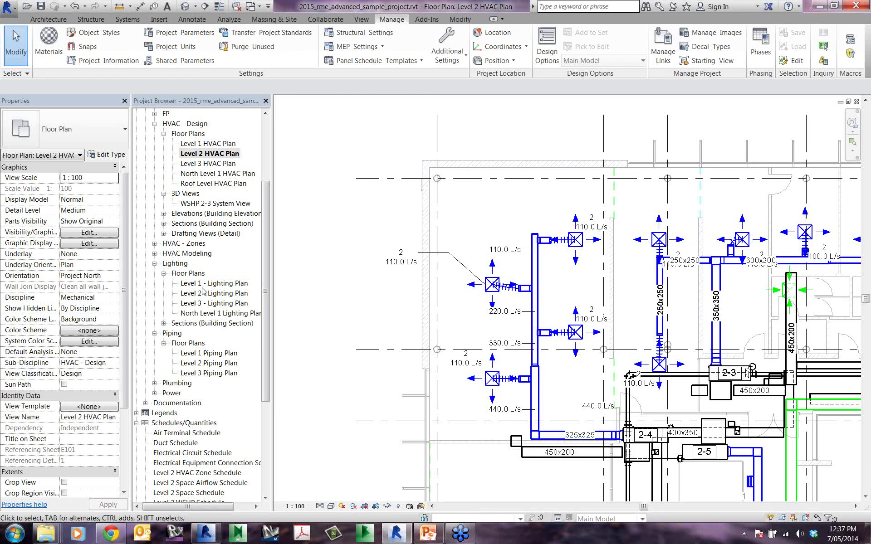
pyautogui.doubleClick(208, 285)
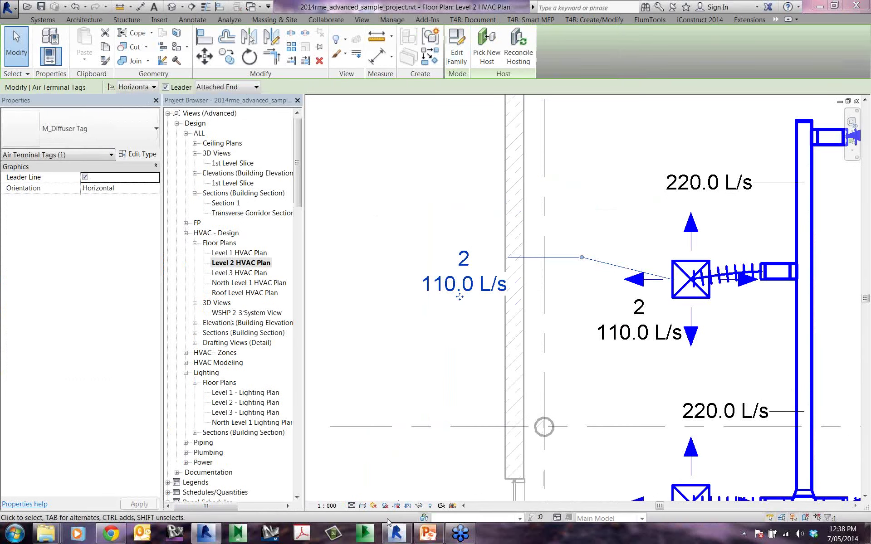
pyautogui.click(399, 536)
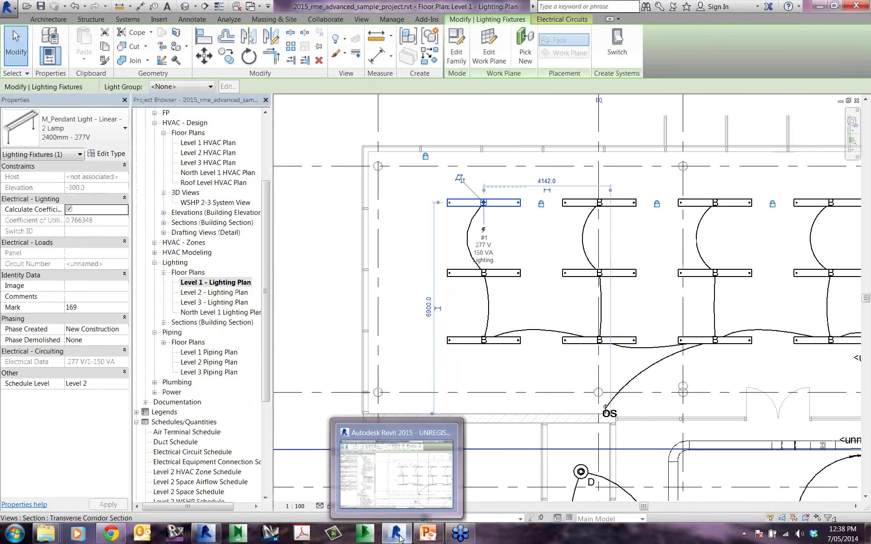
pyautogui.click(398, 536)
pyautogui.hotkey('alt', 'Tab')
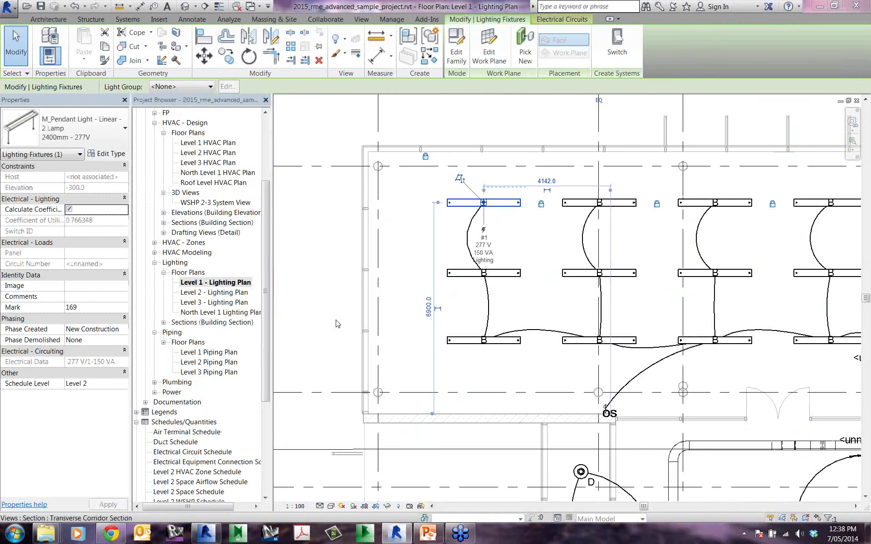
# Open the family of the upper-left linear pendant light for editing
pyautogui.press('Escape')
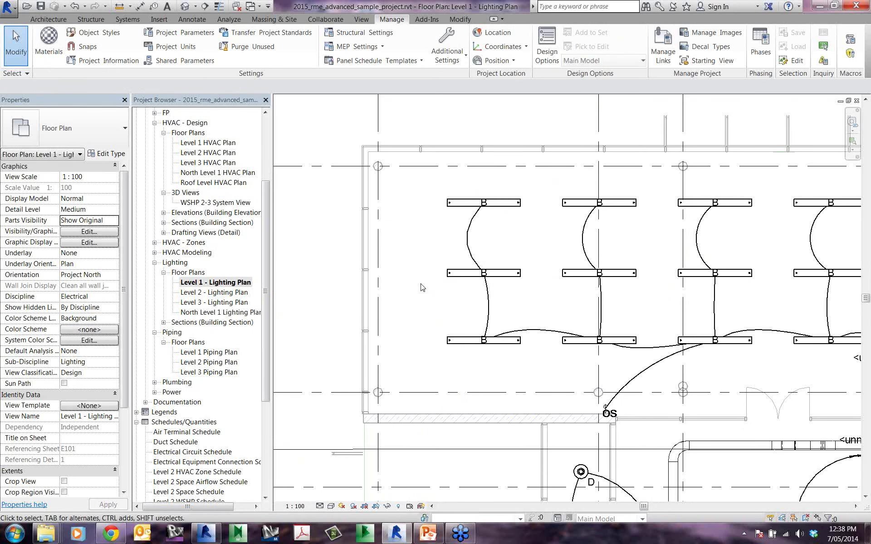
pyautogui.click(456, 203)
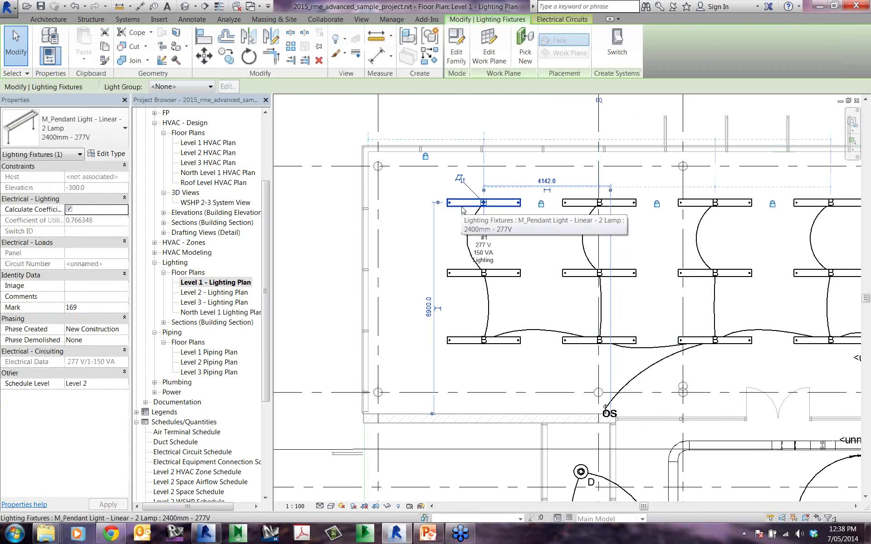
pyautogui.click(457, 57)
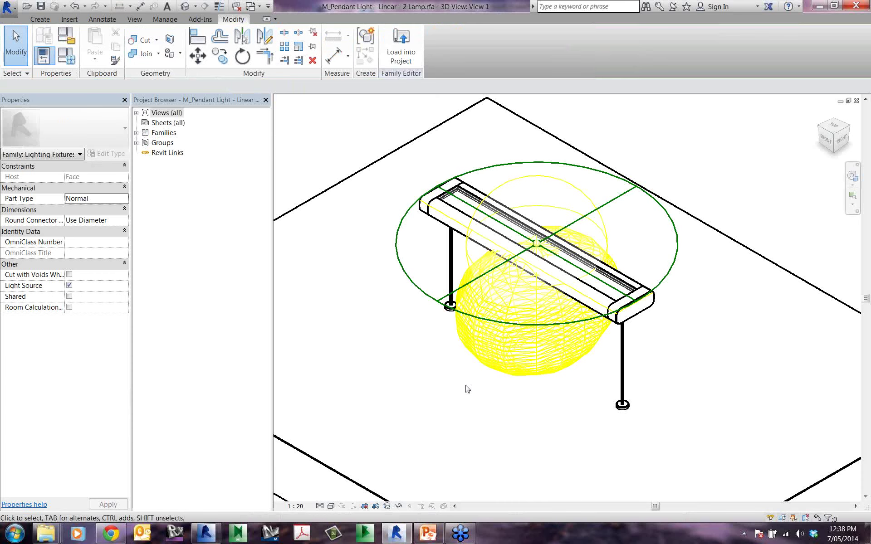
pyautogui.moveTo(468, 389); pyautogui.dragTo(514, 357, button='middle')
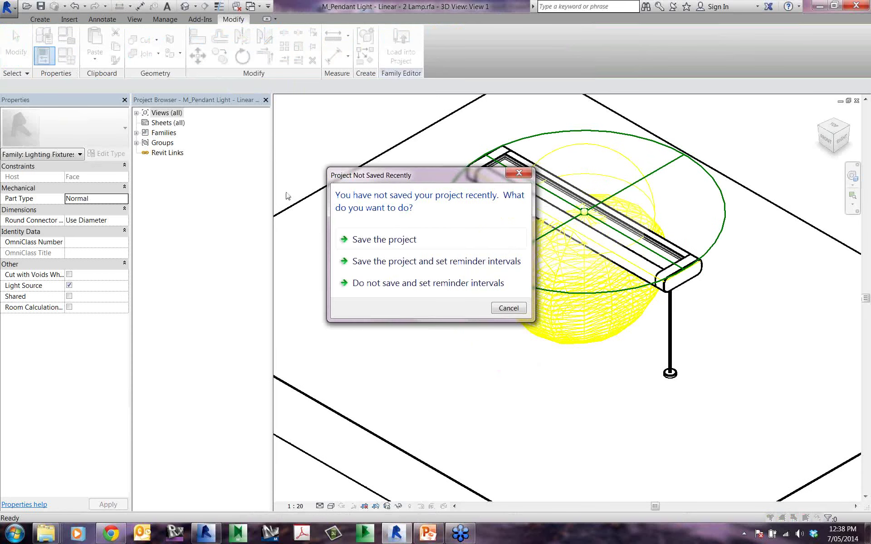
# Dismiss the save reminder and examine the parameter properties of Drop From Ceiling in the family types, without changing them
pyautogui.press('Escape')
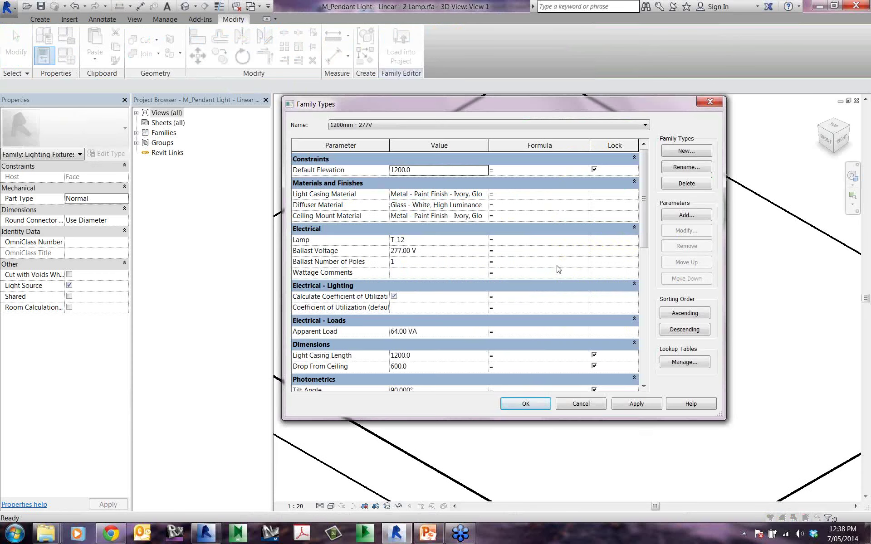
pyautogui.click(349, 366)
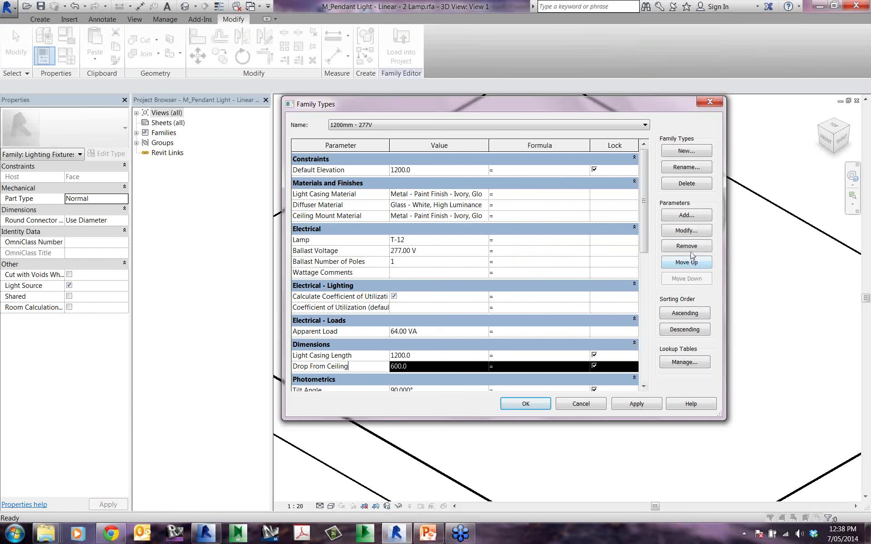
pyautogui.click(687, 231)
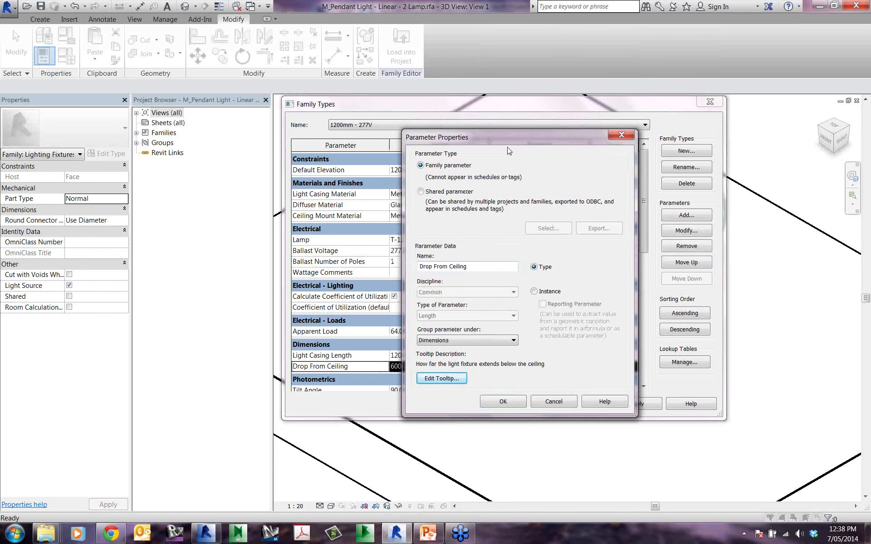
pyautogui.click(555, 403)
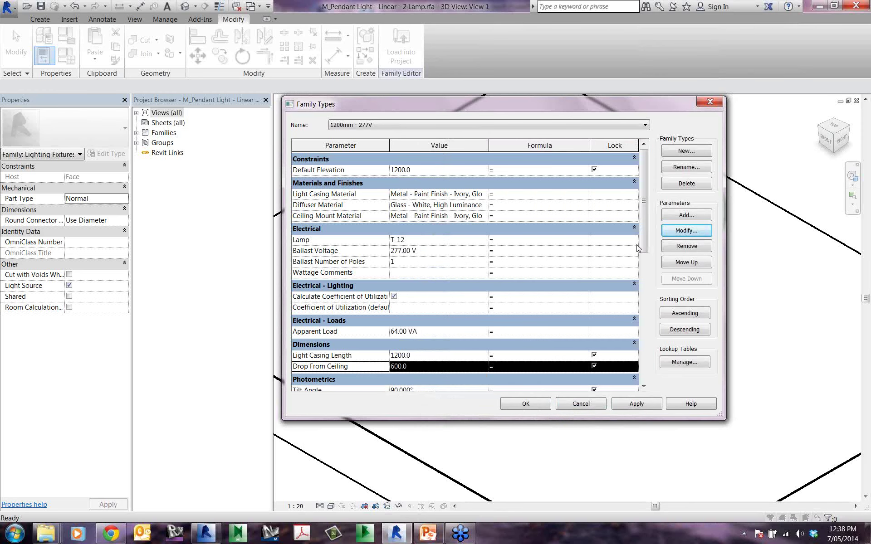
# Open the Drop From Ceiling parameter's tooltip for editing and accept the text "How far the light fixture extends below the ceiling"
pyautogui.click(673, 233)
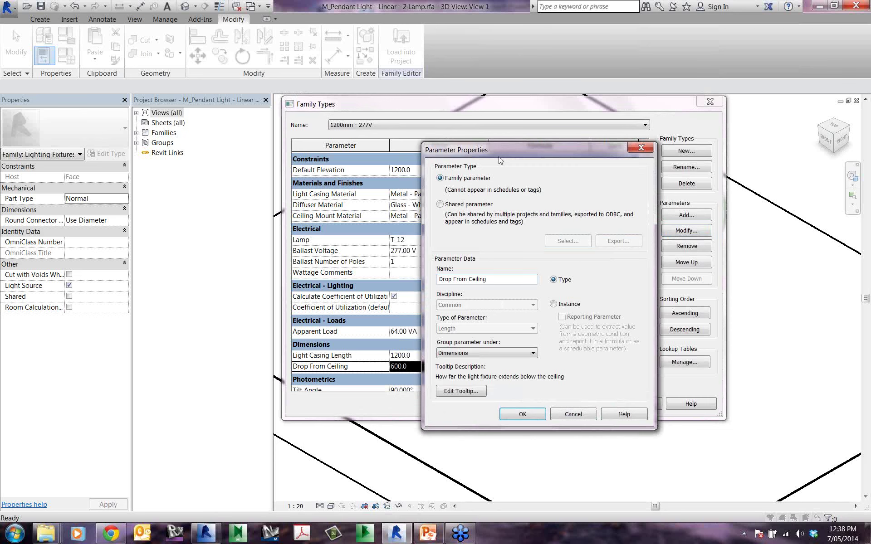
pyautogui.moveTo(501, 161); pyautogui.dragTo(505, 139)
pyautogui.click(462, 371)
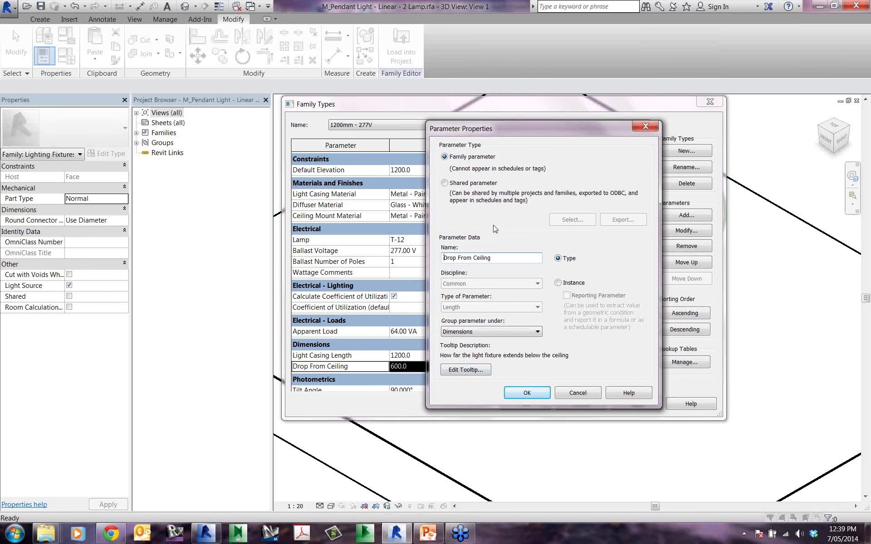
pyautogui.click(479, 371)
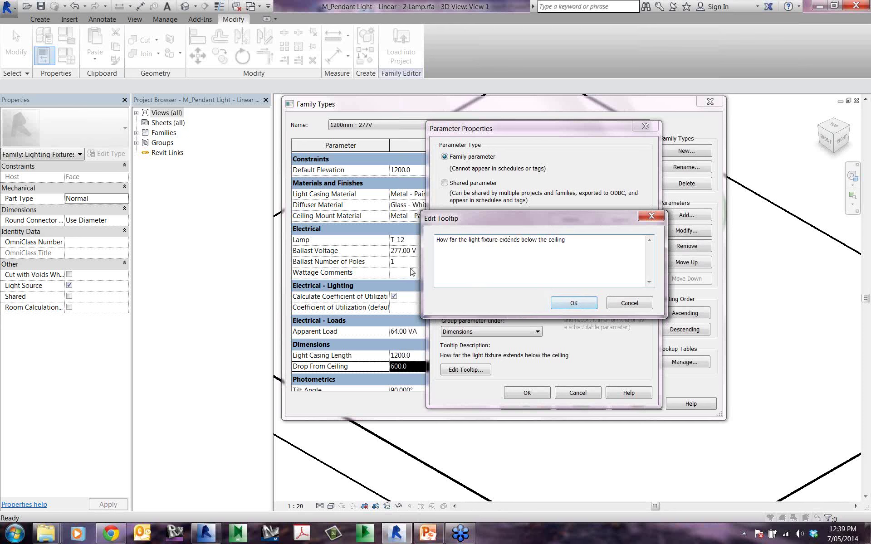
pyautogui.click(559, 302)
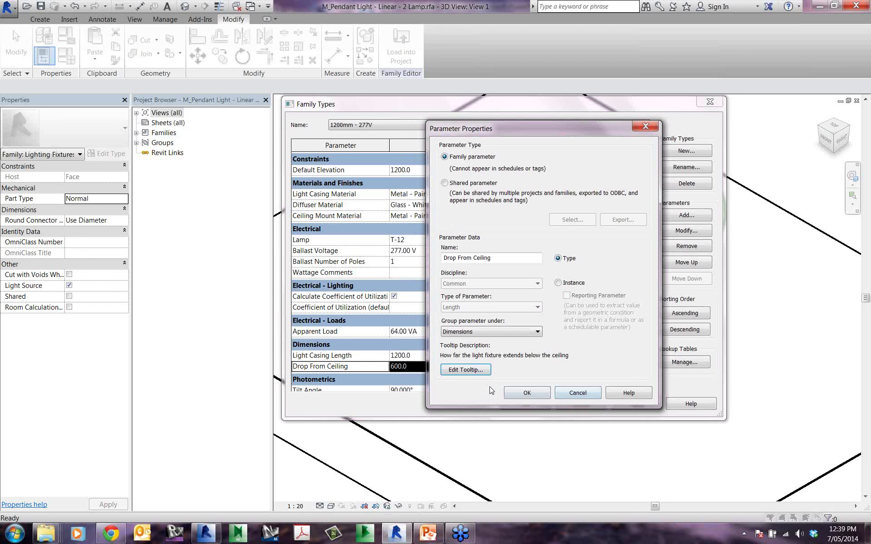
pyautogui.click(539, 393)
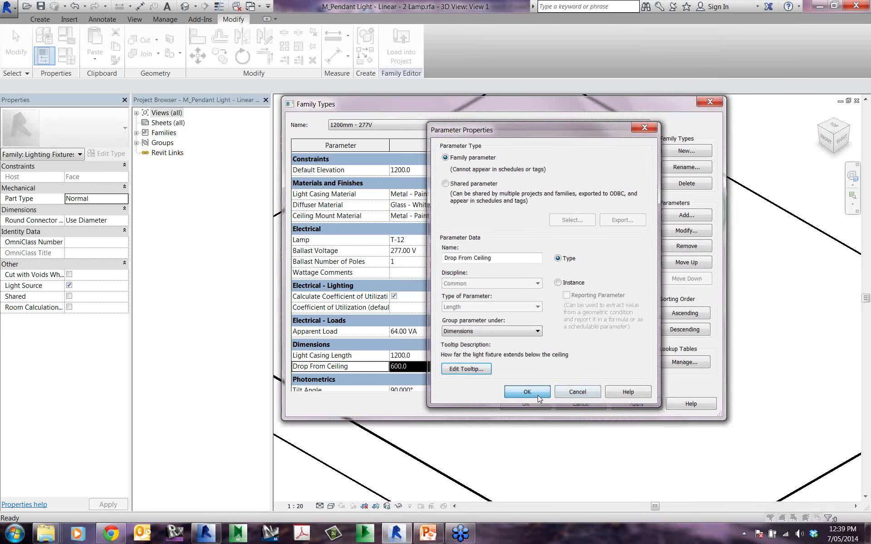
pyautogui.click(526, 403)
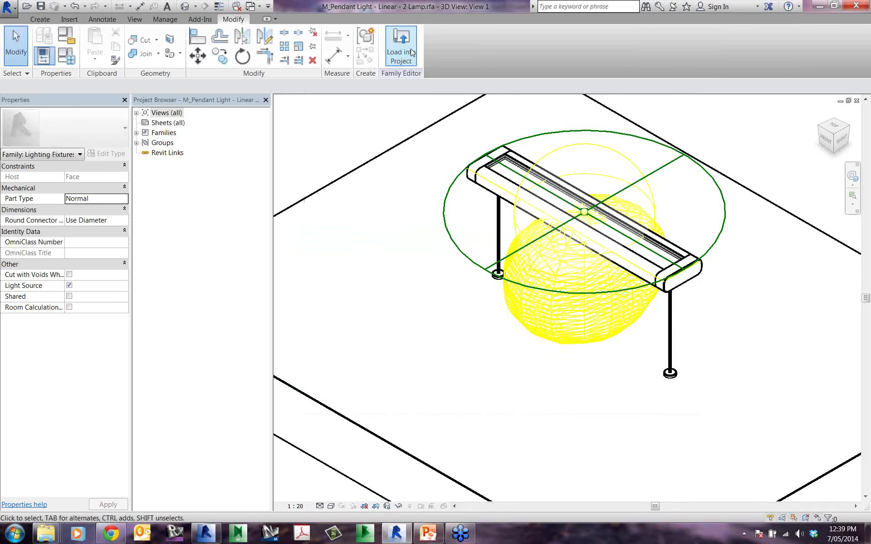
# Load the pendant light family into 2015_rme_advanced_sample_project.rvt and view the Drop From Ceiling tooltip in the upper-left fixture's type properties
pyautogui.click(401, 47)
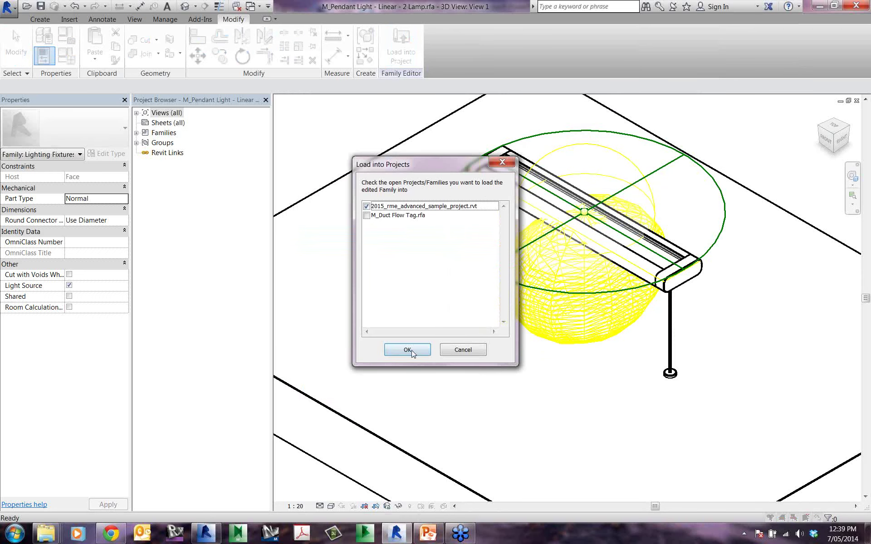
pyautogui.click(407, 350)
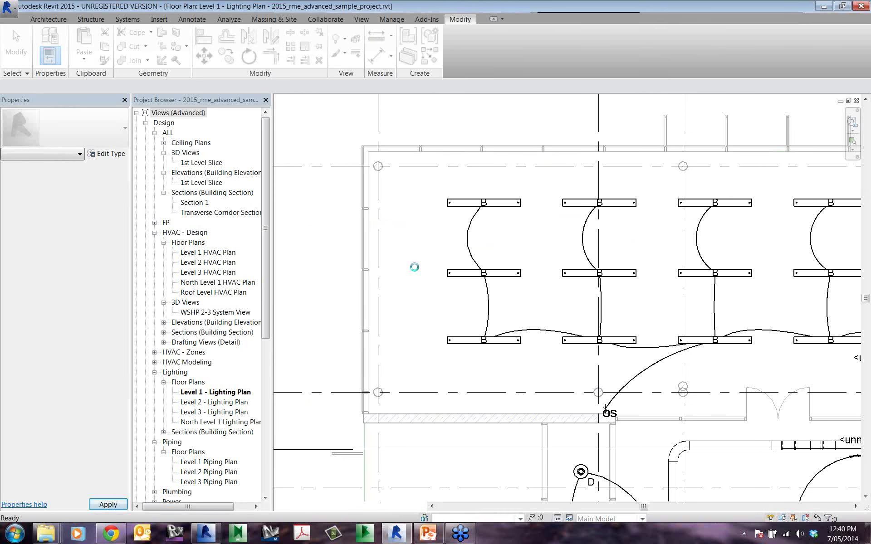
pyautogui.click(458, 207)
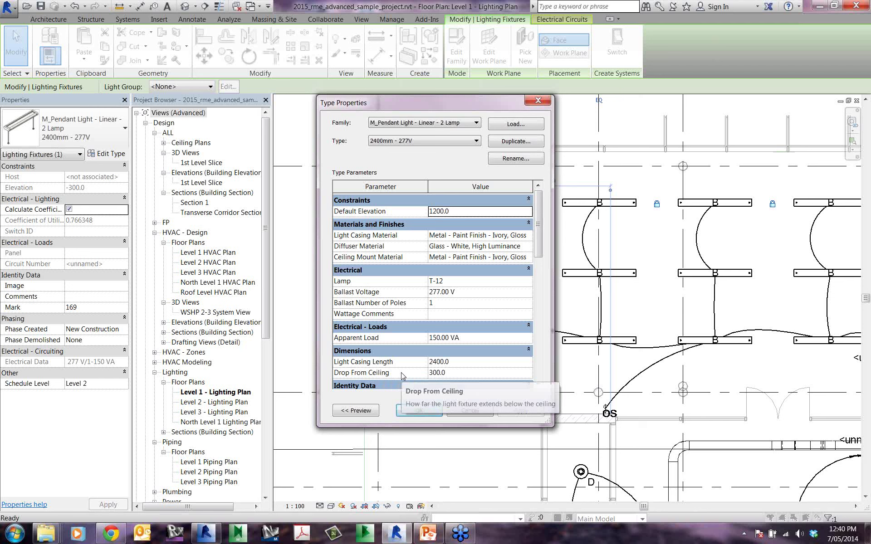
# Accept the type properties and open the family types of the upper-left linear pendant light's family for editing
pyautogui.click(419, 411)
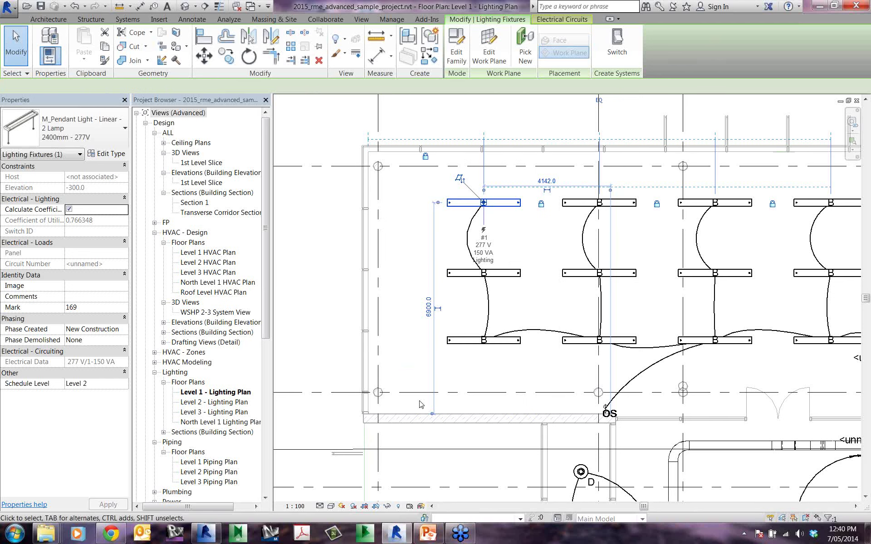
pyautogui.click(419, 260)
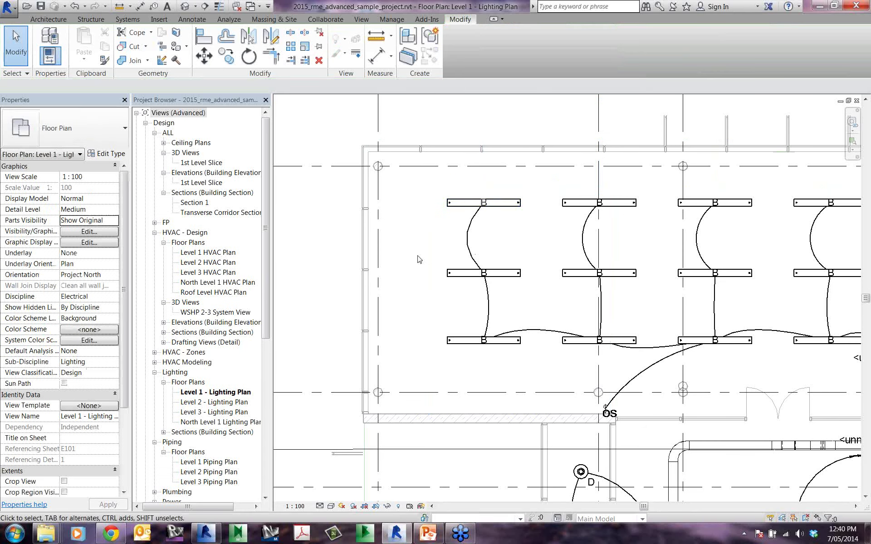
pyautogui.click(465, 209)
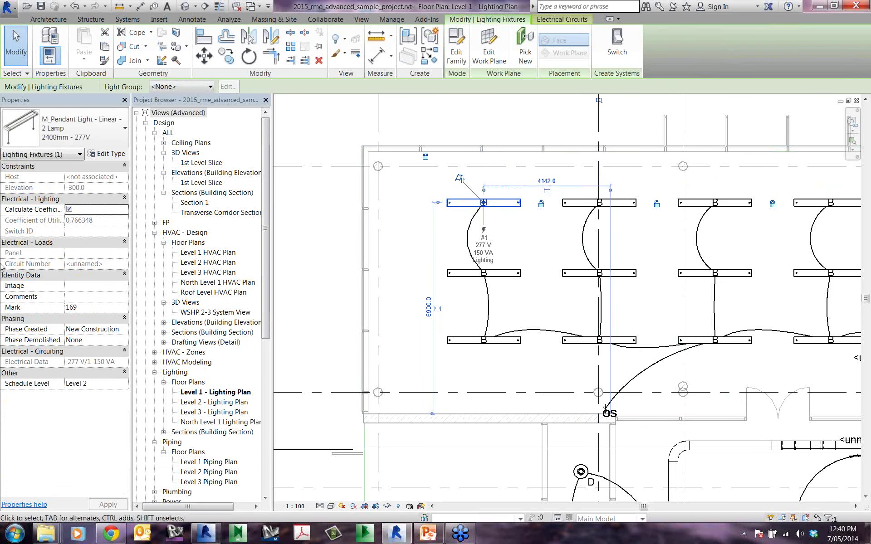
pyautogui.click(457, 52)
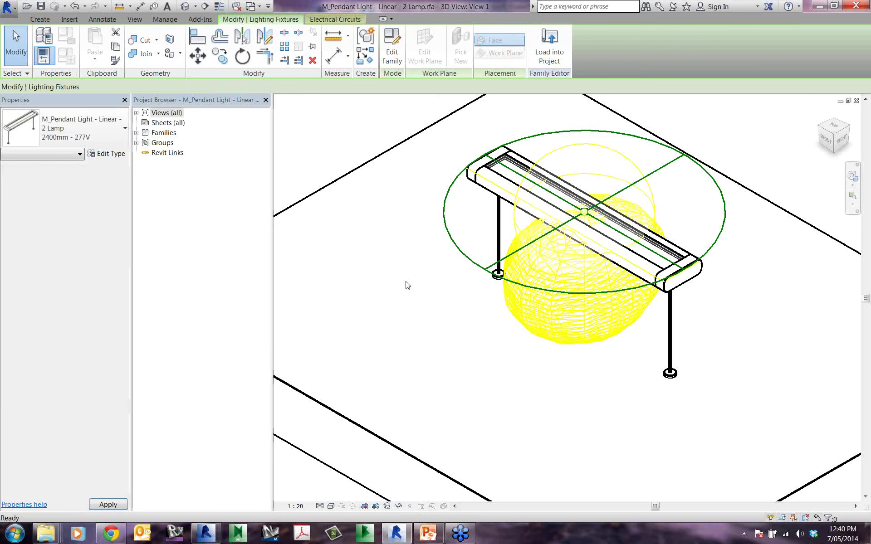
pyautogui.click(406, 285)
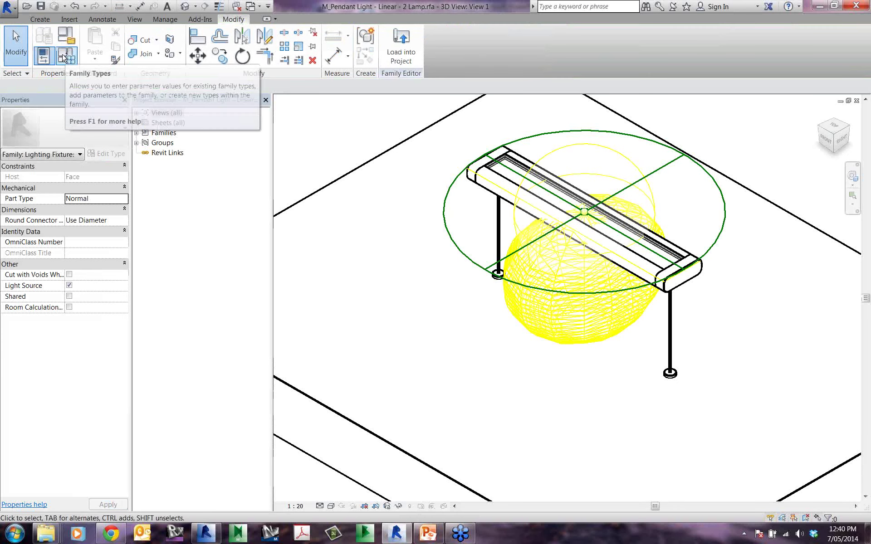
pyautogui.click(64, 57)
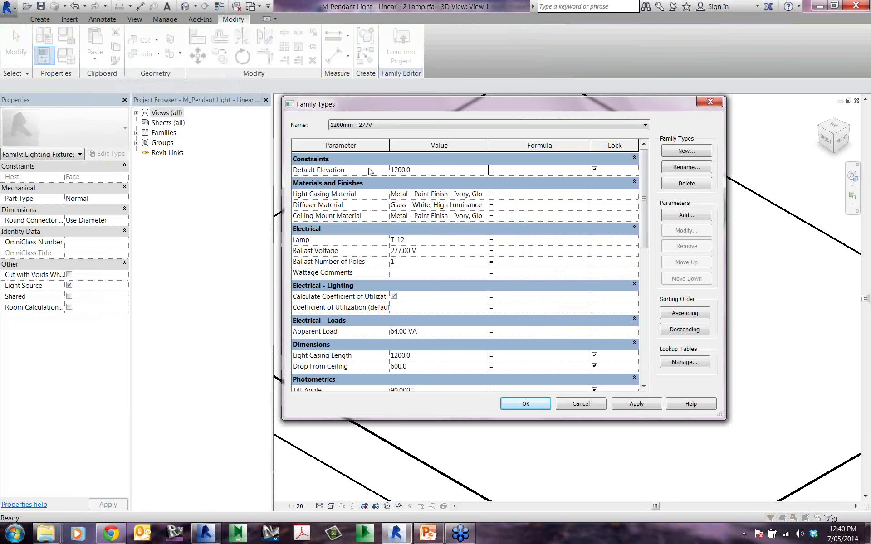
# Move the Wattage Comments parameter up two places in the Electrical group, directly below Lamp
pyautogui.click(321, 273)
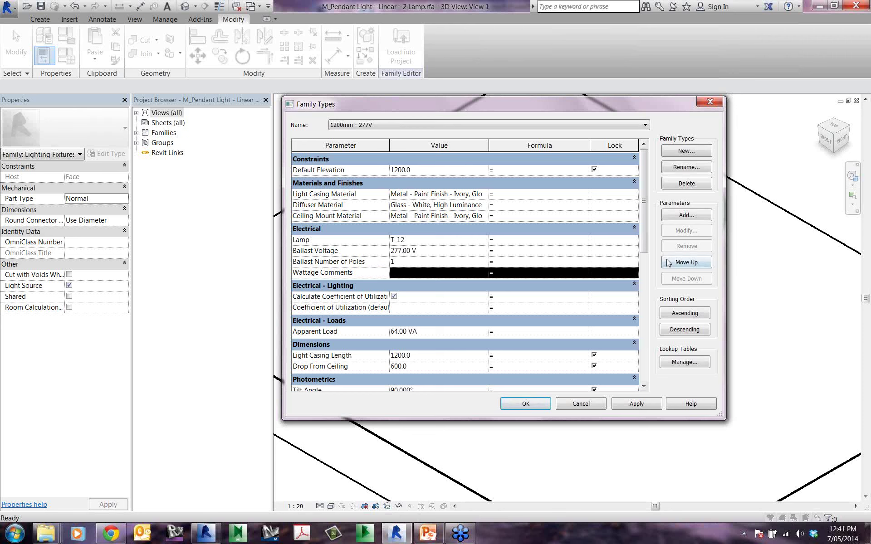
pyautogui.click(360, 270)
pyautogui.click(671, 263)
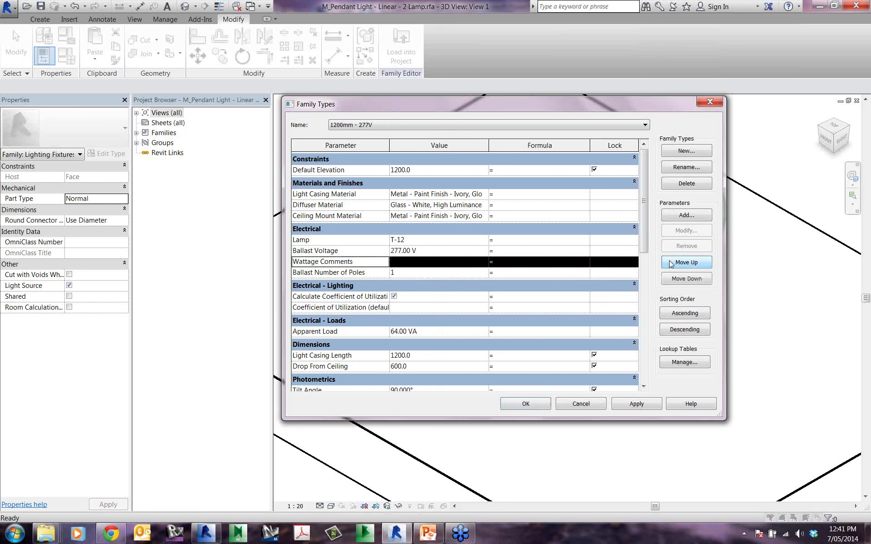
pyautogui.click(671, 264)
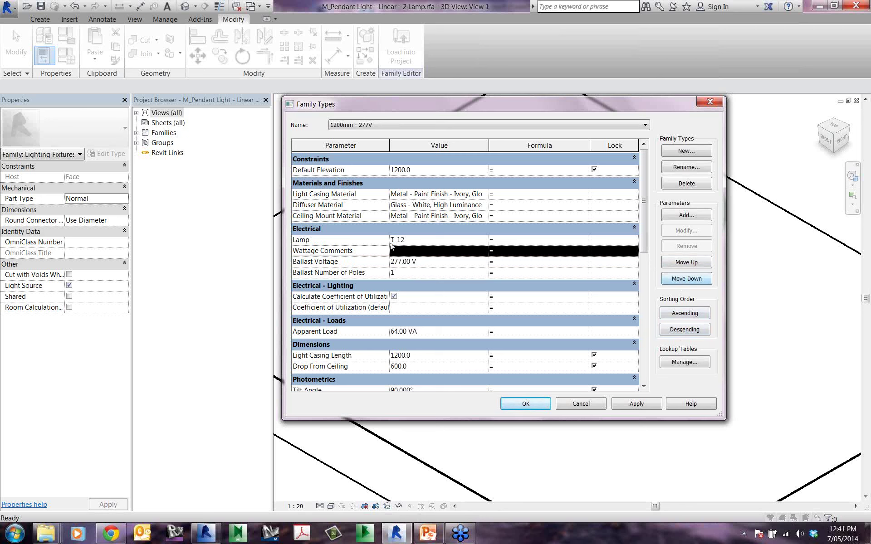
# Move Drop From Ceiling above Light Casing Length and load the reordered pendant light family into 2015_rme_advanced_sample_project.rvt
pyautogui.click(352, 367)
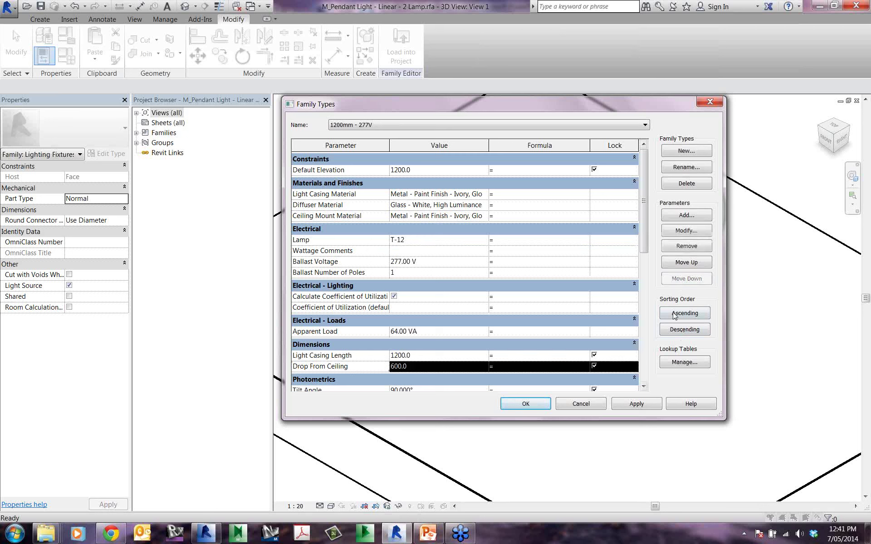
pyautogui.click(689, 264)
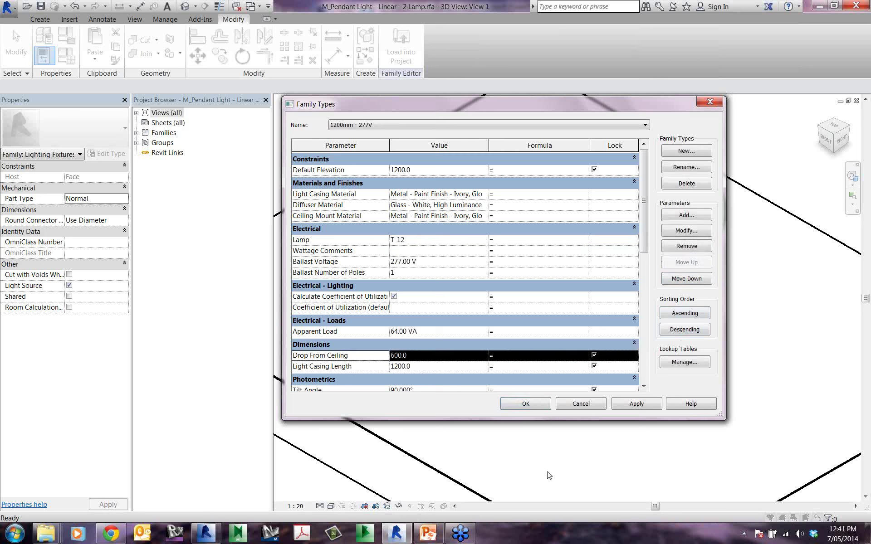
pyautogui.click(526, 404)
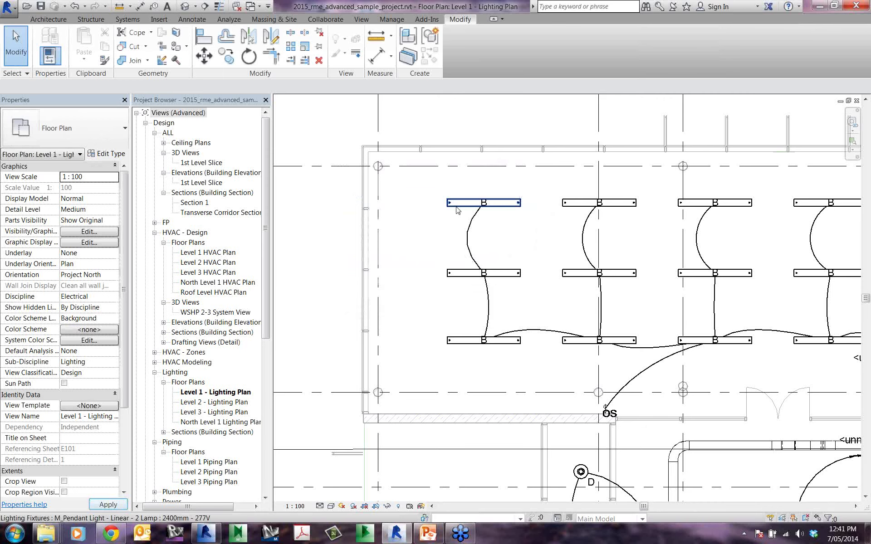
# Examine the parameter order in the upper-left pendant light's type properties, then cancel without changes and deselect the fixture
pyautogui.click(457, 210)
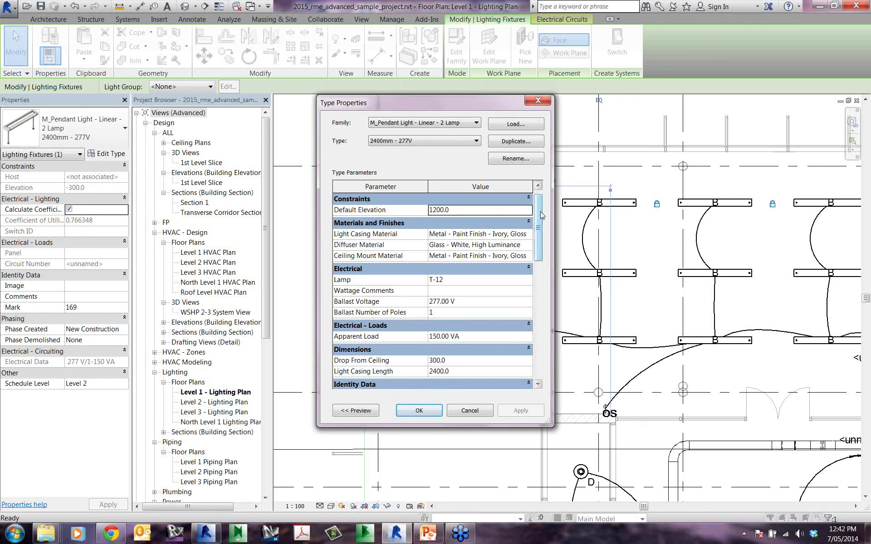
pyautogui.moveTo(542, 215); pyautogui.dragTo(541, 211)
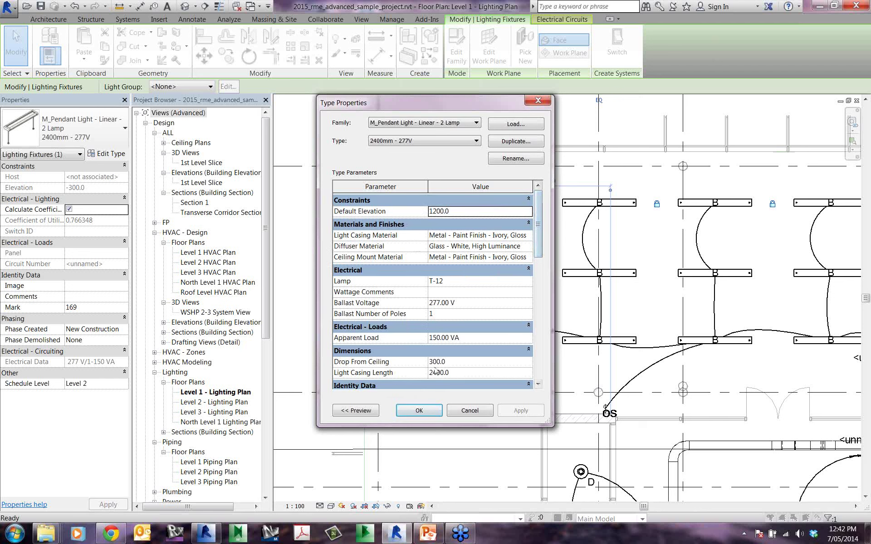
pyautogui.click(466, 413)
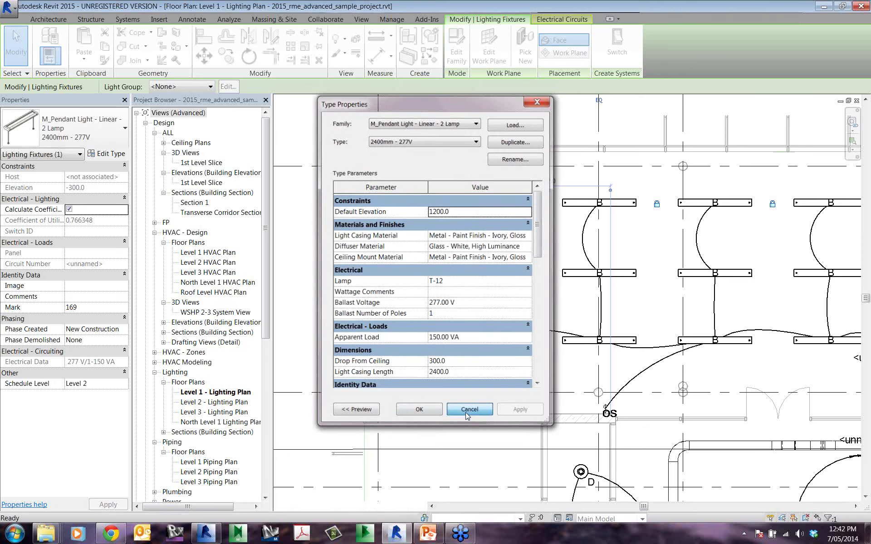
pyautogui.click(334, 298)
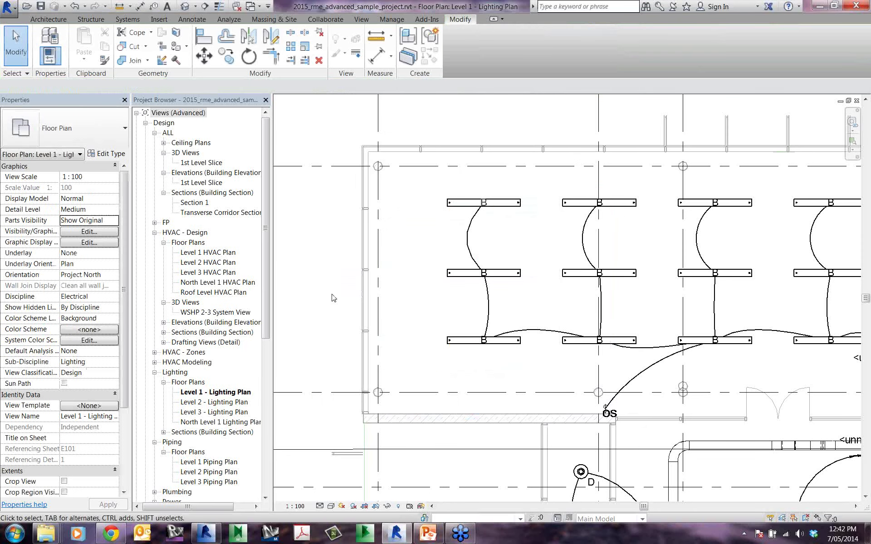
# Open the Level 1 HVAC Plan, followed by the Level 2 HVAC Plan, focusing on the tagged supply diffusers
pyautogui.scroll(-3, 333, 298)
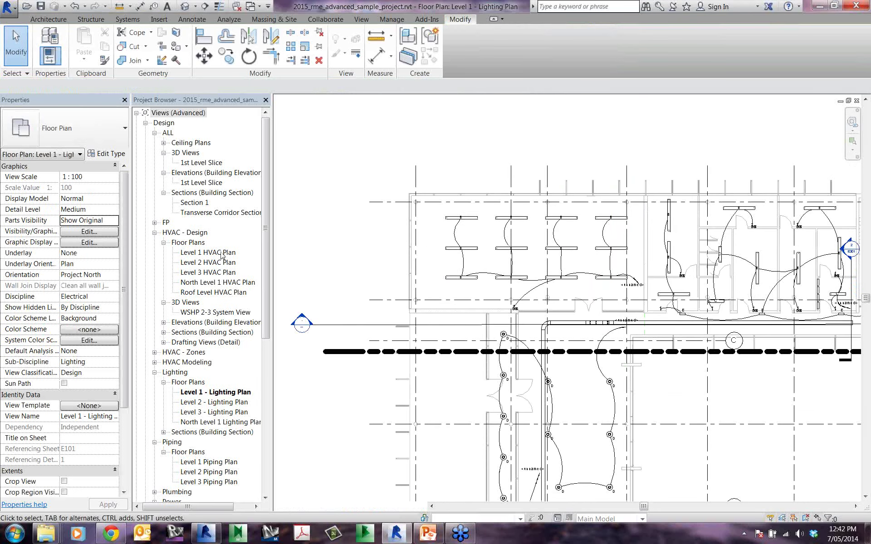
pyautogui.click(222, 254)
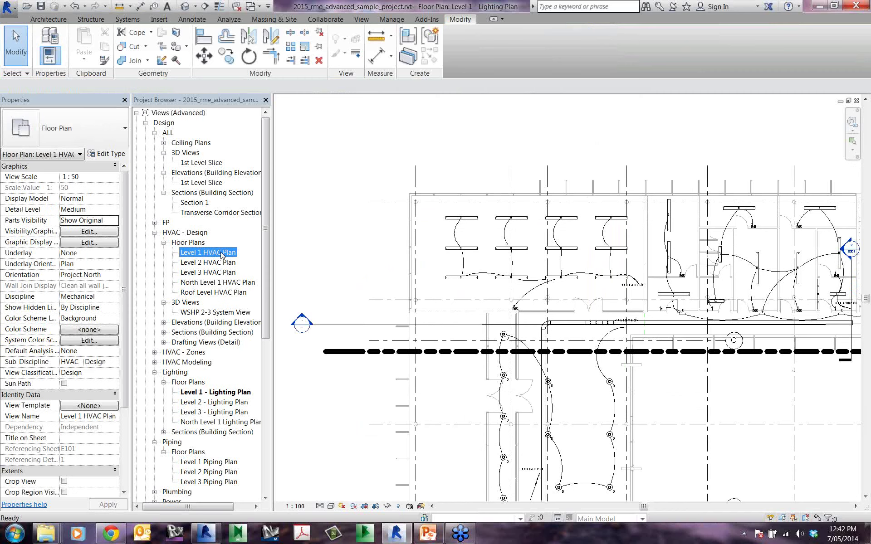
pyautogui.doubleClick(222, 254)
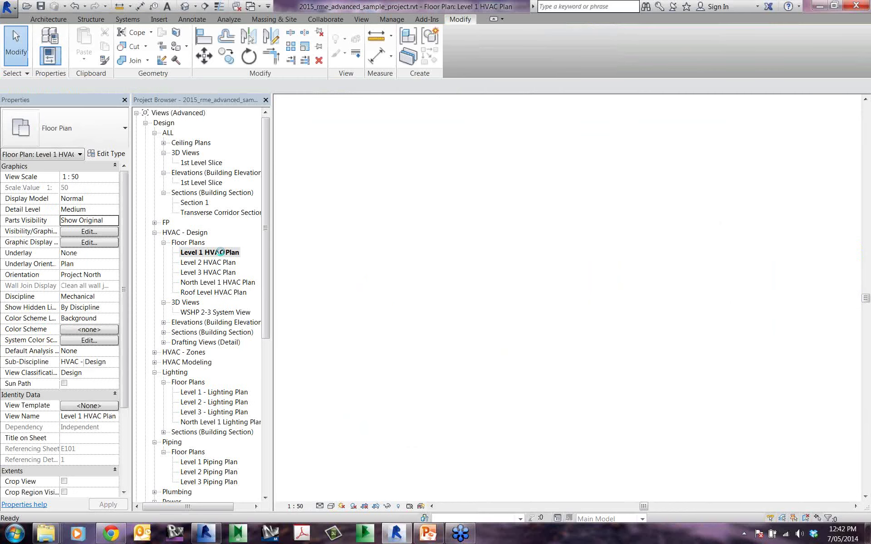
pyautogui.click(215, 263)
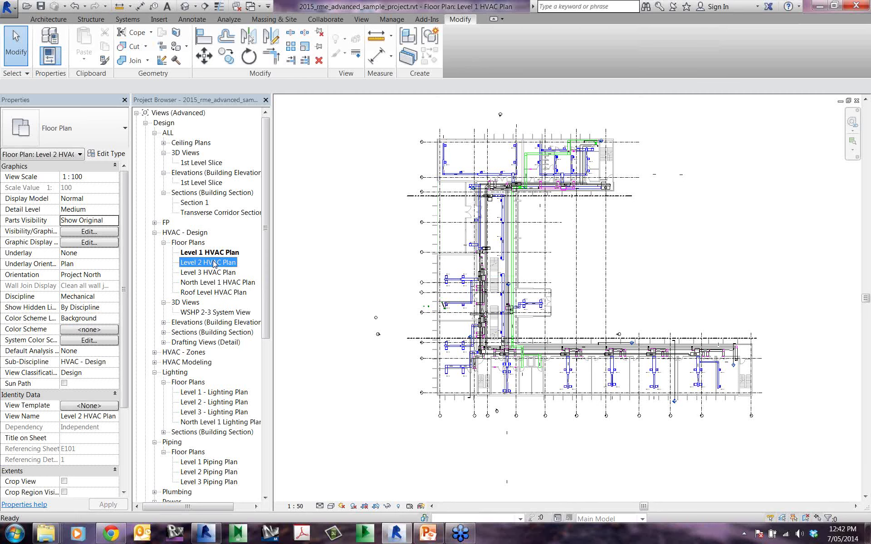
pyautogui.doubleClick(214, 263)
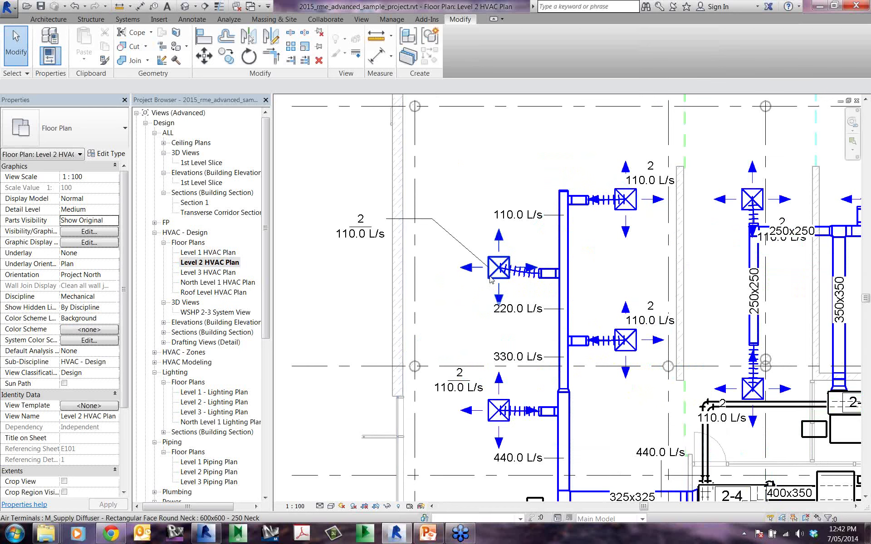
# Select the supply diffuser with the long tag leader and examine the identity data in its type properties, including Type Image
pyautogui.click(491, 280)
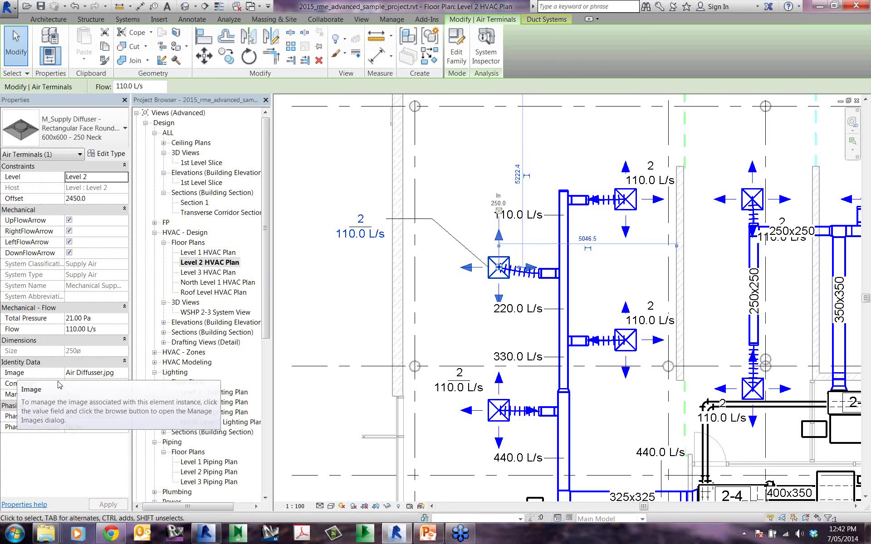
pyautogui.click(109, 155)
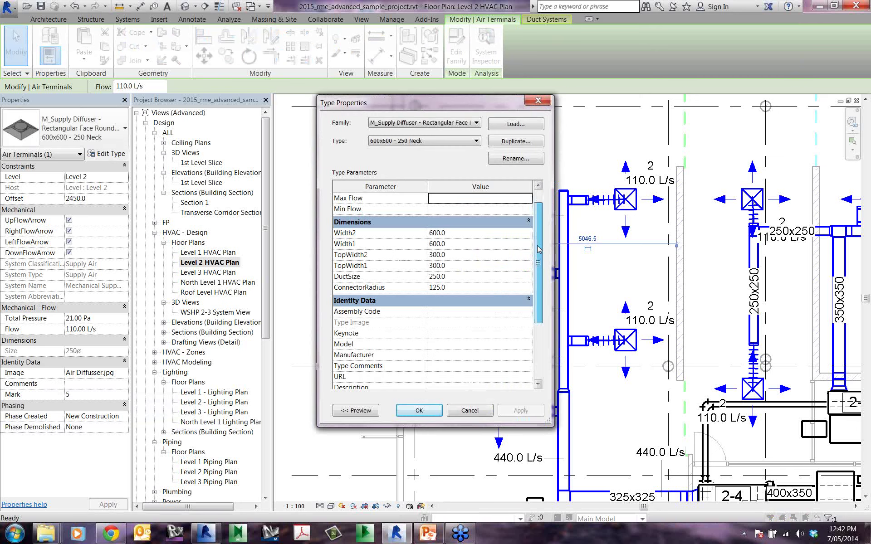
pyautogui.scroll(-2, 539, 249)
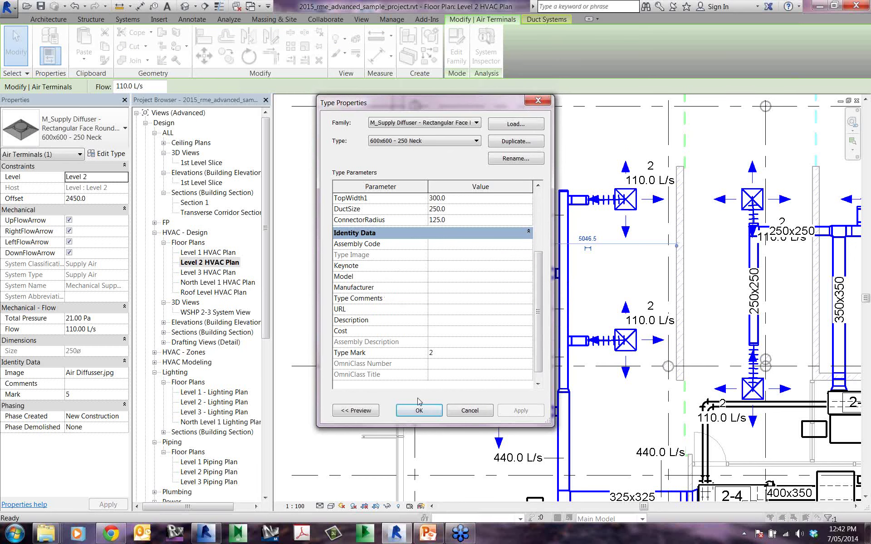
pyautogui.click(422, 412)
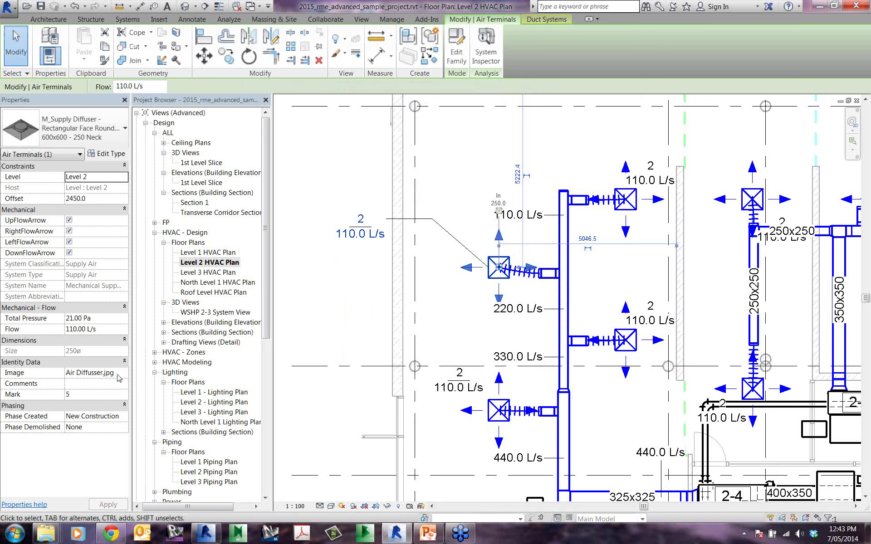
# Examine the diffuser's assigned image in Manage Images, keep Air Diffusser.jpg, and deselect the diffuser
pyautogui.click(118, 374)
pyautogui.click(125, 373)
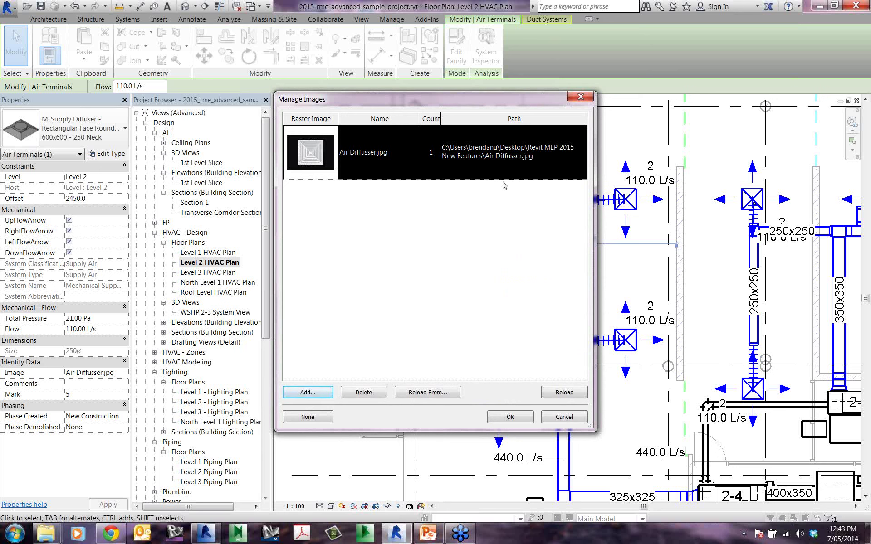
pyautogui.click(504, 420)
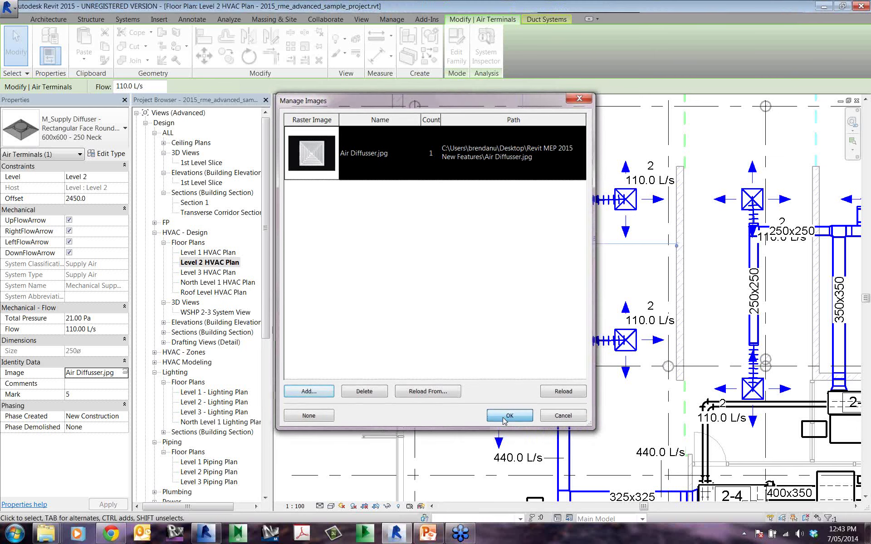
pyautogui.click(505, 419)
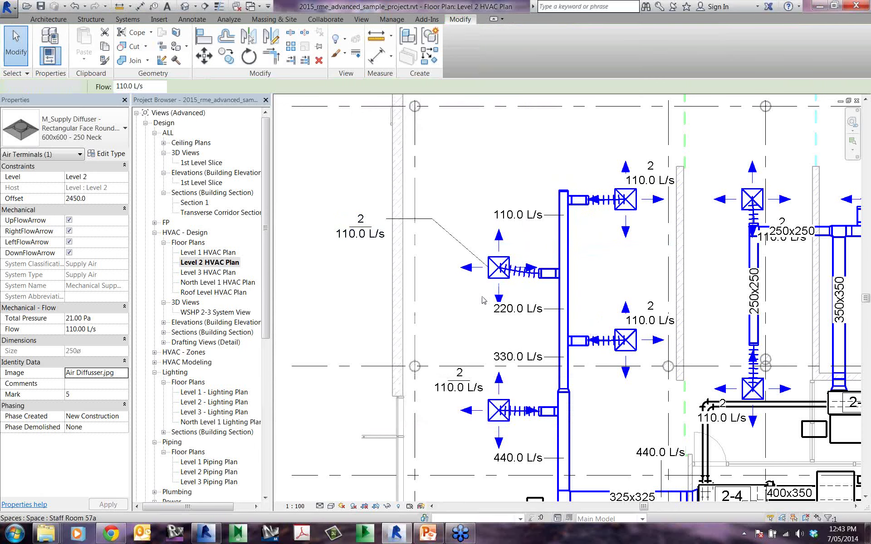
pyautogui.press('Escape')
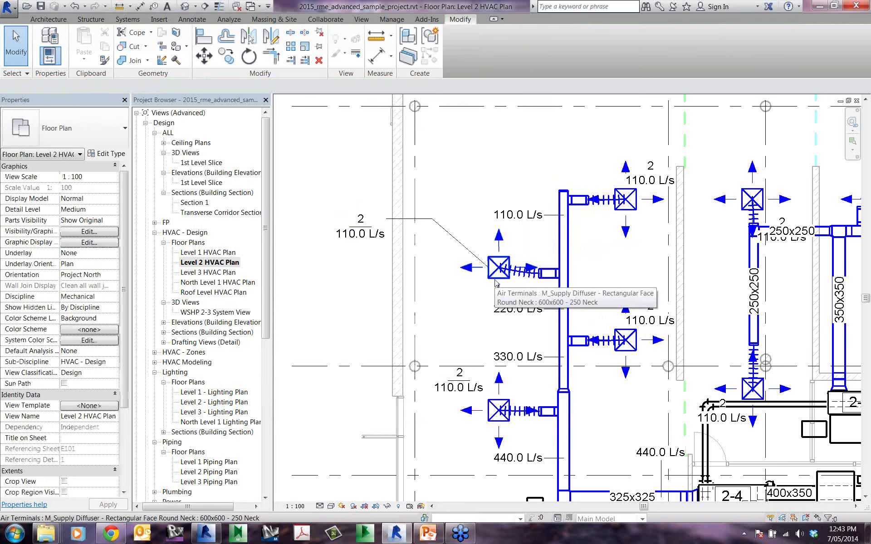
# Open the Air Terminal Schedule and examine its available and scheduled fields, including Image and Type Image, keeping them as they are
pyautogui.click(268, 327)
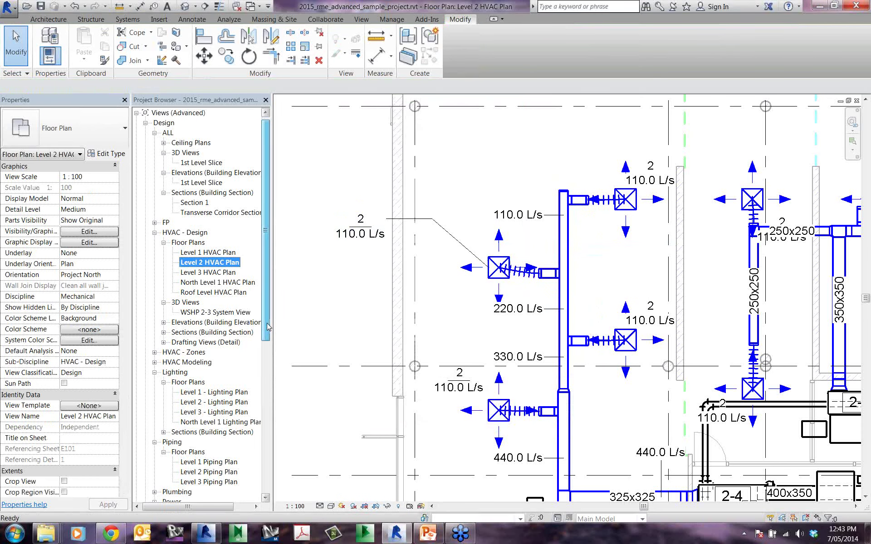
pyautogui.moveTo(269, 326); pyautogui.dragTo(270, 403)
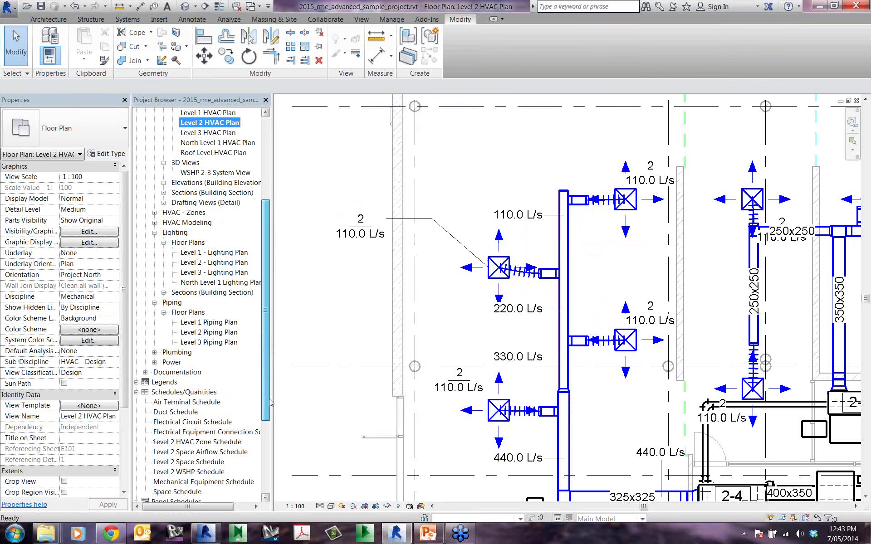
pyautogui.doubleClick(193, 401)
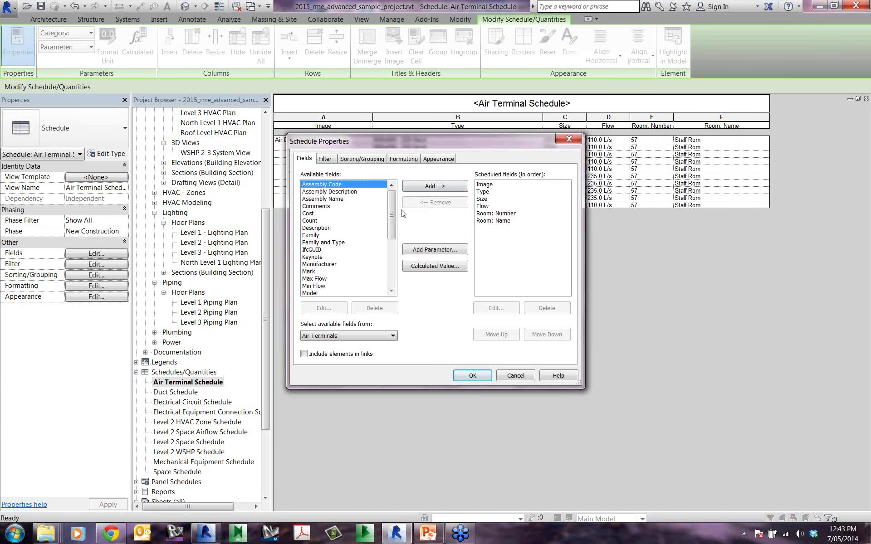
pyautogui.scroll(-5, 325, 275)
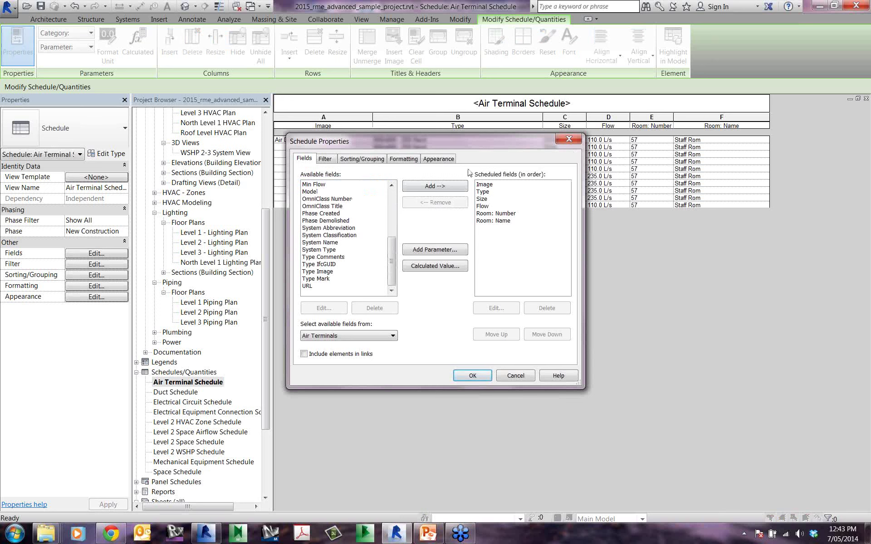
pyautogui.click(473, 376)
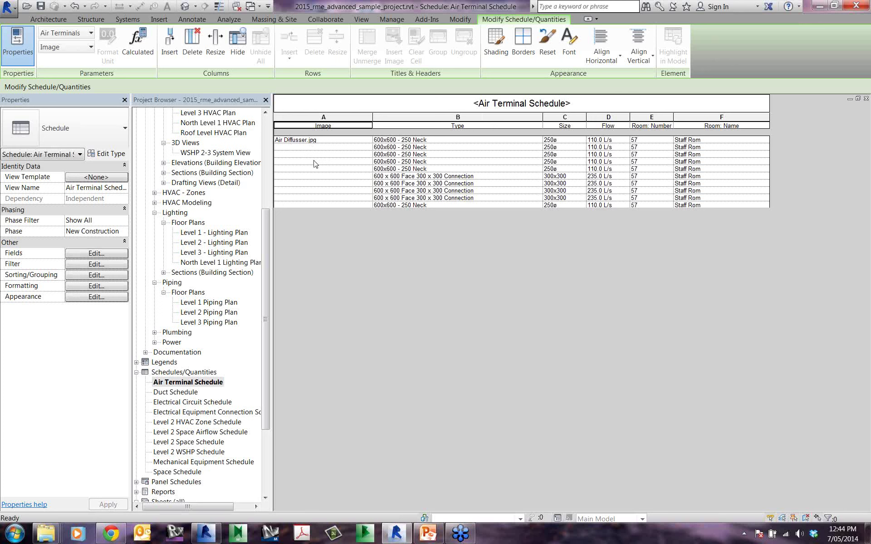
pyautogui.click(266, 271)
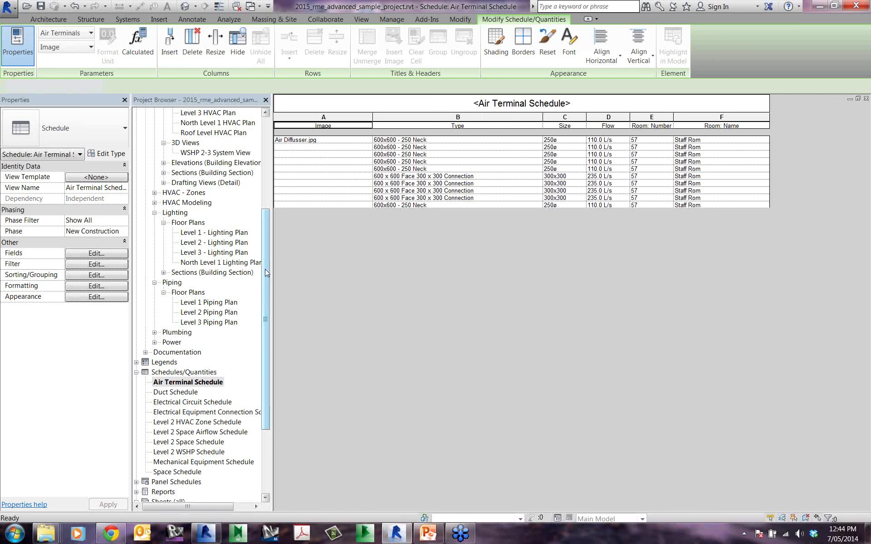
# Open sheet M701 - Mechanical Schedules and focus on the Air Terminal Schedule with its diffuser image
pyautogui.moveTo(266, 272); pyautogui.dragTo(273, 333)
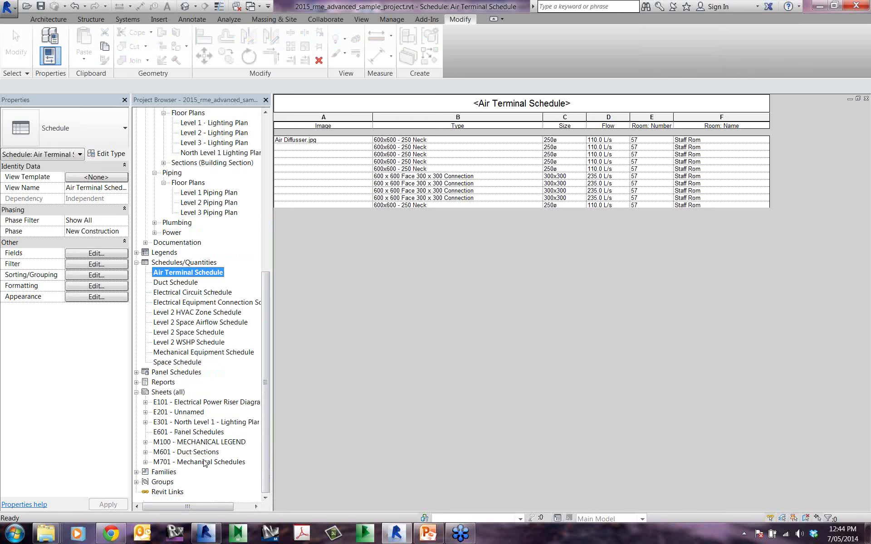
pyautogui.click(205, 463)
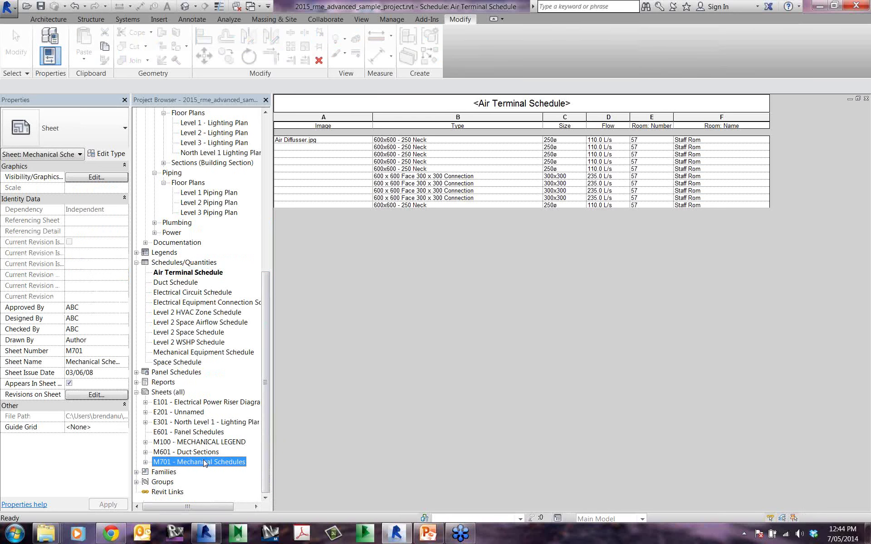
pyautogui.doubleClick(205, 462)
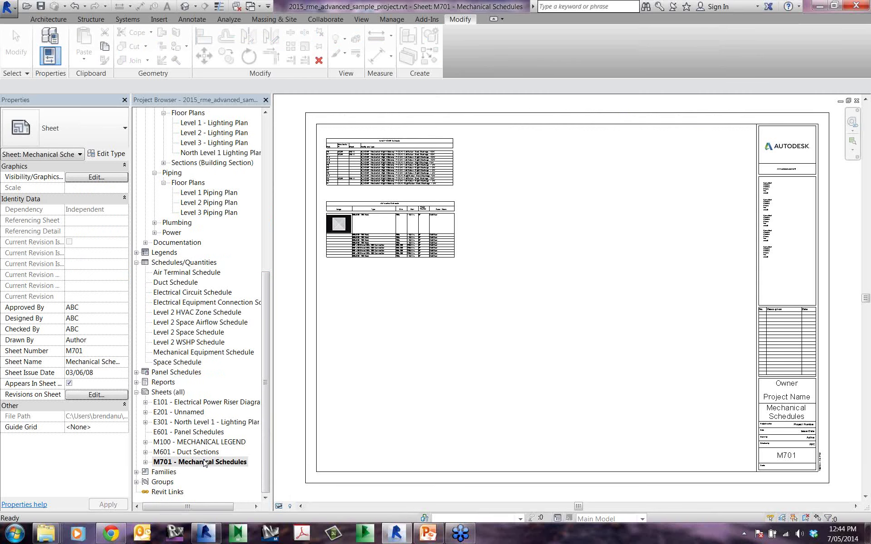
pyautogui.scroll(5, 413, 320)
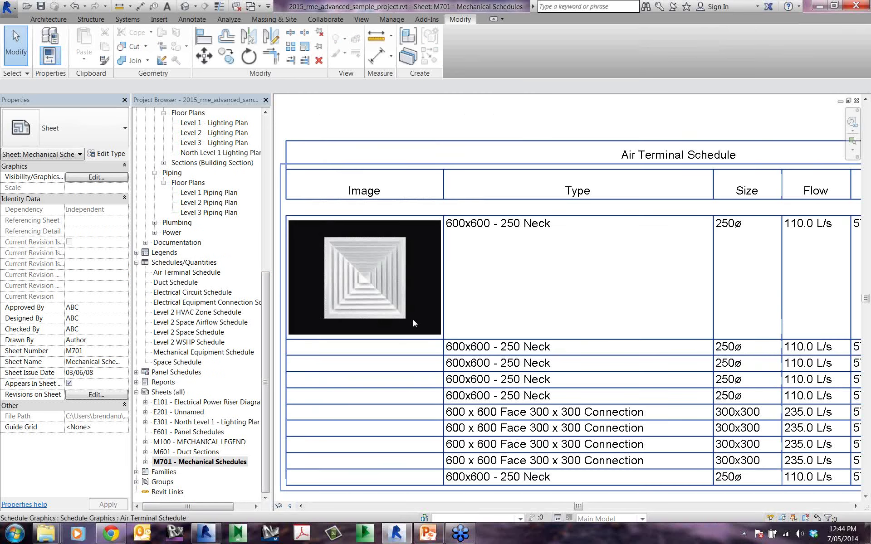
pyautogui.scroll(-1, 341, 300)
pyautogui.moveTo(357, 347); pyautogui.dragTo(390, 332, button='middle')
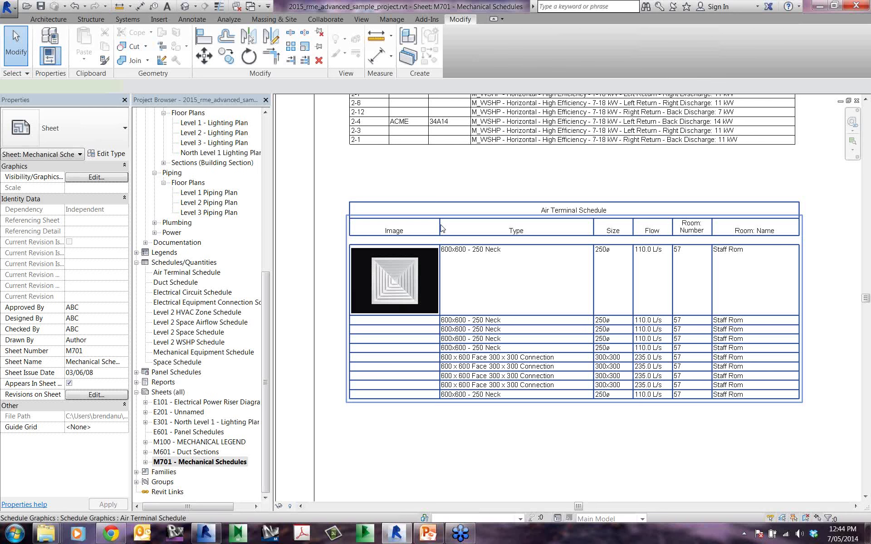
# Select the Air Terminal Schedule on the sheet and widen its Size and Image columns
pyautogui.click(442, 228)
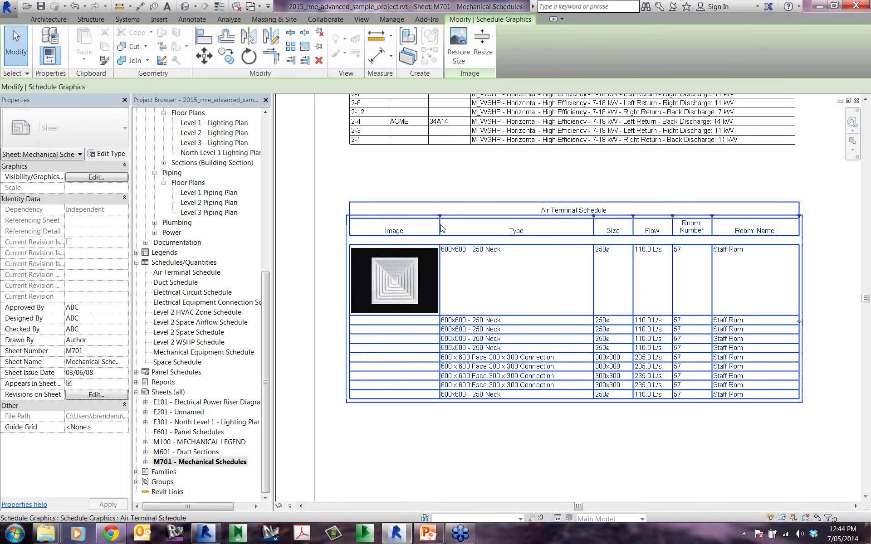
pyautogui.moveTo(633, 217); pyautogui.dragTo(665, 217)
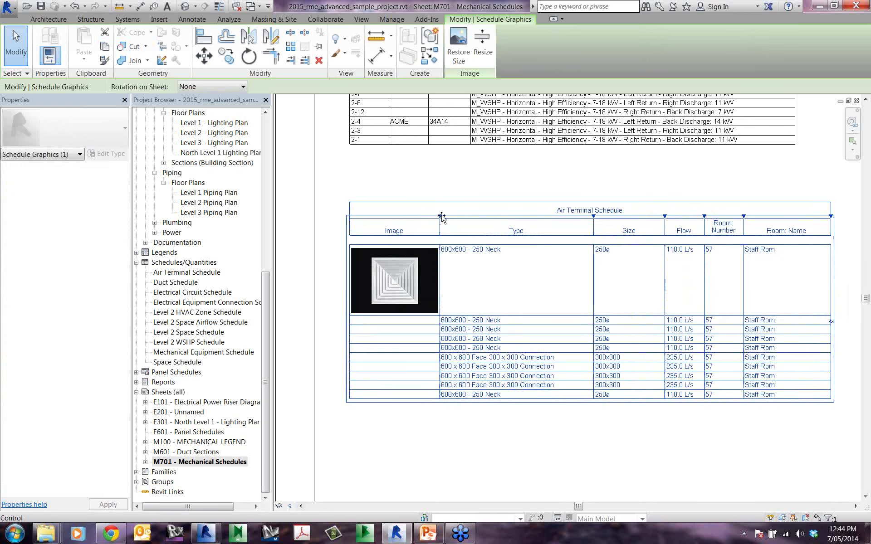
pyautogui.moveTo(442, 217); pyautogui.dragTo(478, 220)
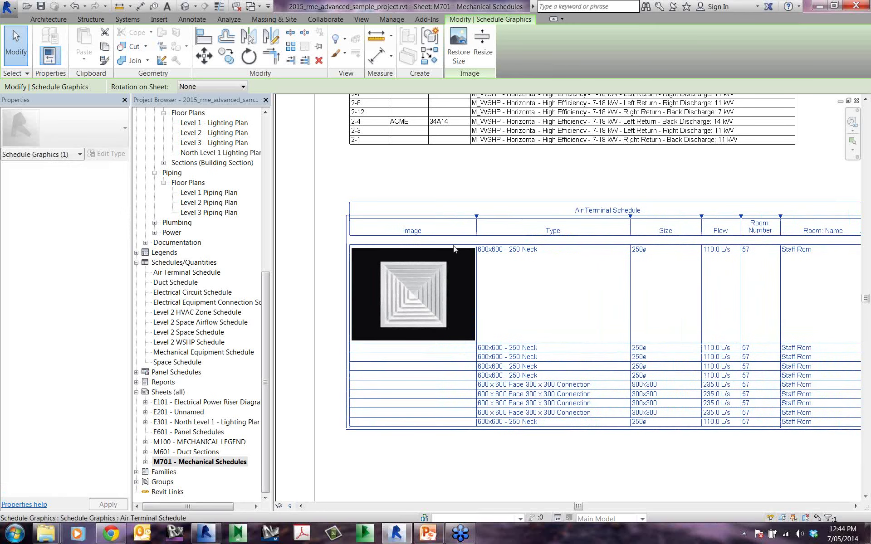
# Resize the image row of the Air Terminal Schedule to a height of 200
pyautogui.click(480, 46)
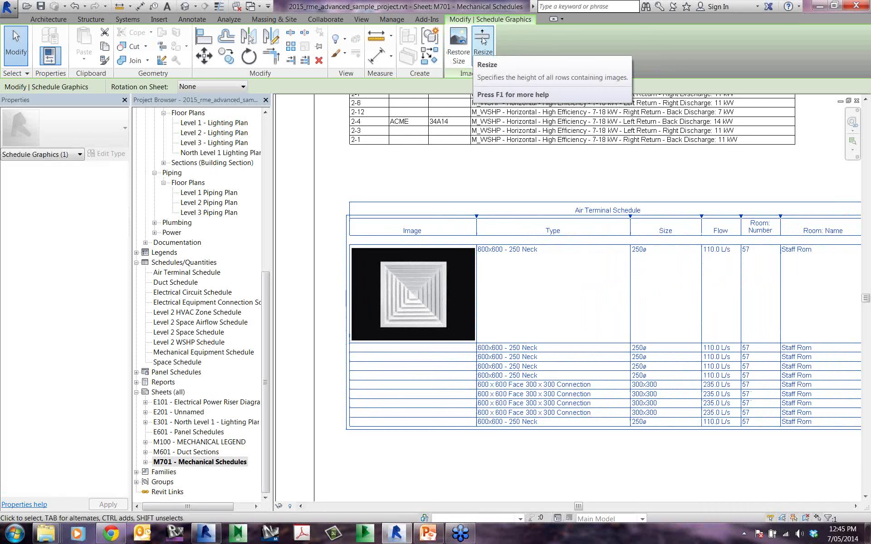
pyautogui.click(483, 42)
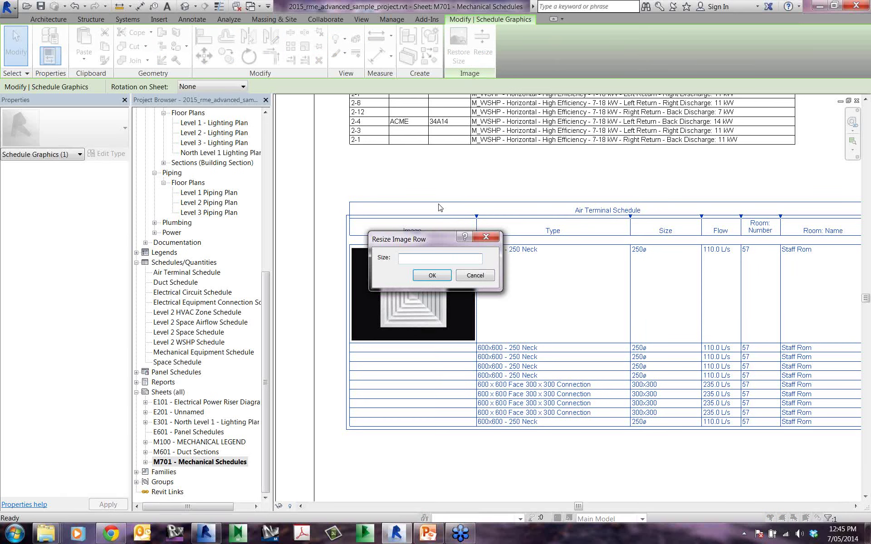
pyautogui.press('Escape')
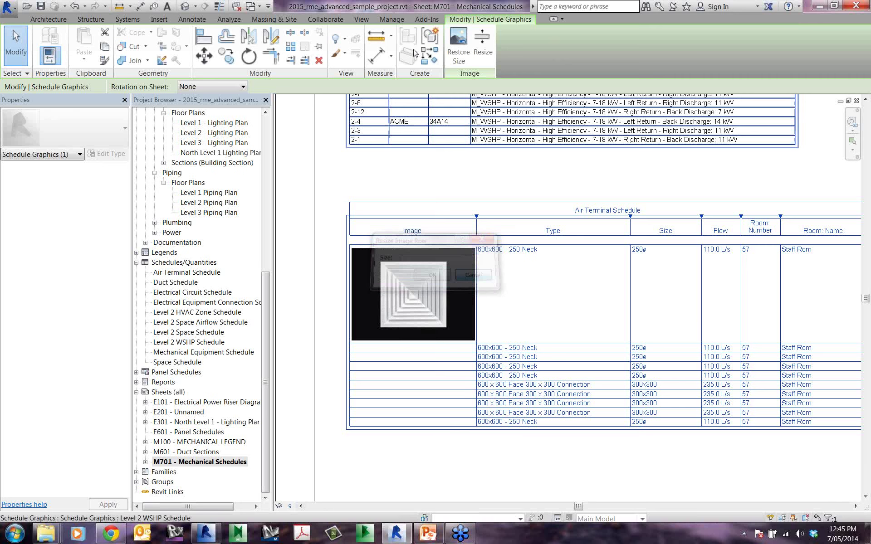
pyautogui.click(479, 40)
pyautogui.write('200')
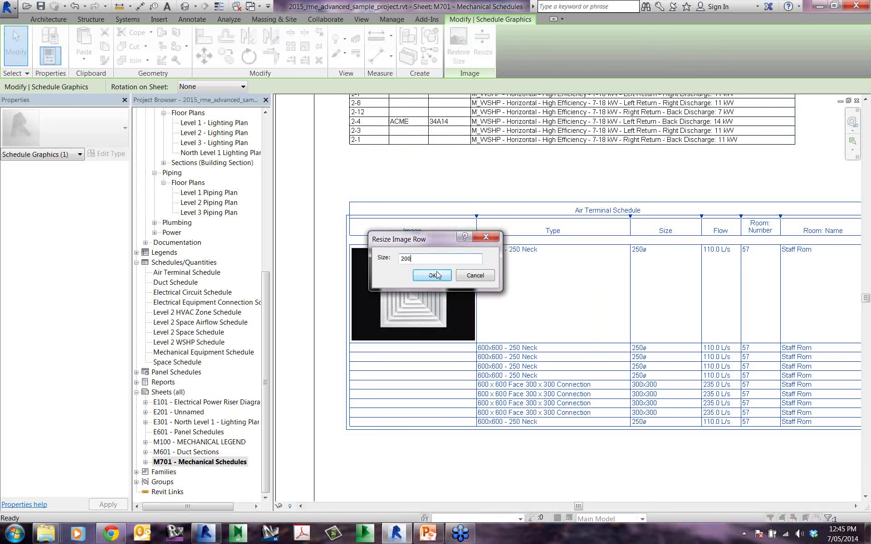
pyautogui.click(433, 276)
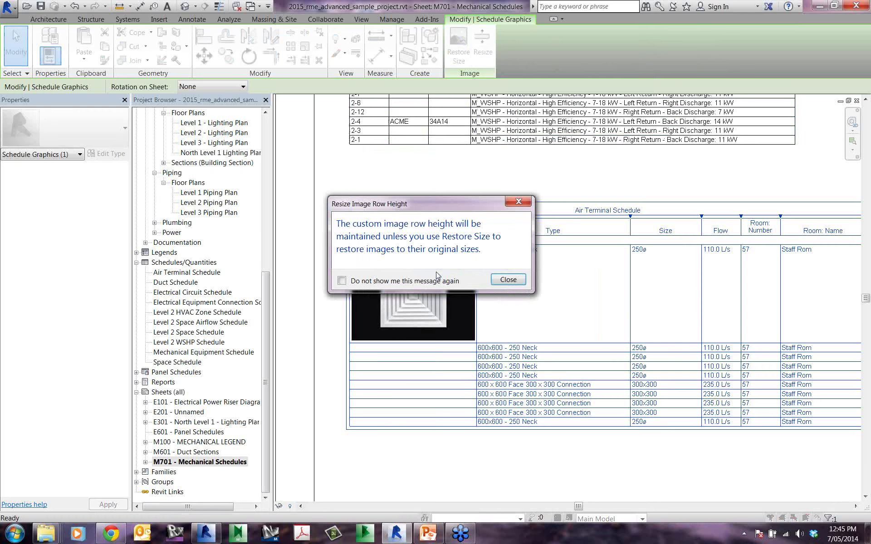
pyautogui.click(508, 280)
# Widen the Image column slightly and restore the schedule's images to their original size
pyautogui.scroll(-2, 436, 202)
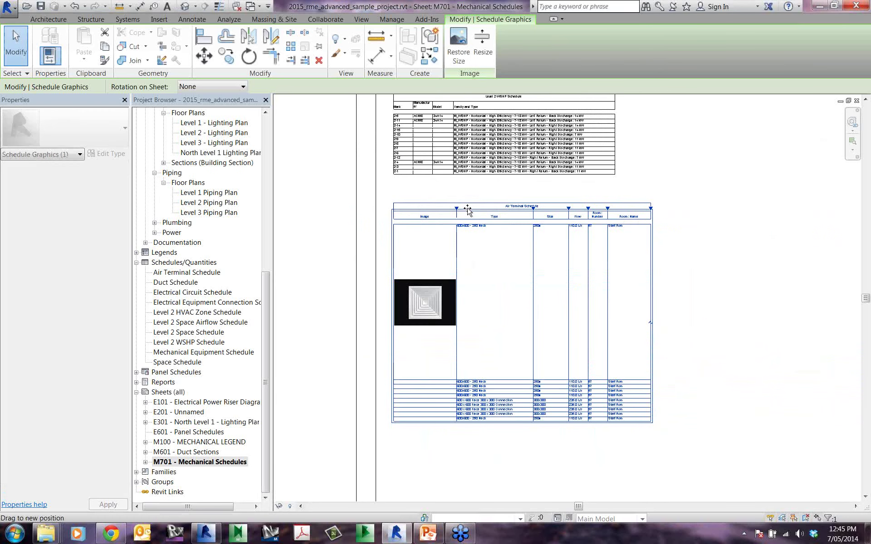
pyautogui.moveTo(468, 209)
pyautogui.mouseDown()
pyautogui.moveTo(512, 211)
pyautogui.moveTo(481, 214)
pyautogui.mouseUp()
pyautogui.click(458, 46)
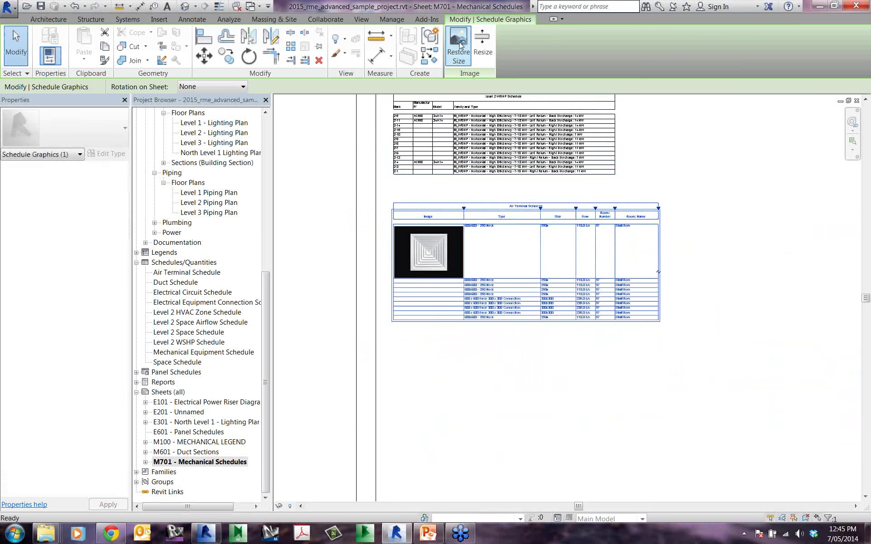
# Narrow the Image column so that the diffuser image shrinks to a small thumbnail in the schedule
pyautogui.scroll(2, 391, 238)
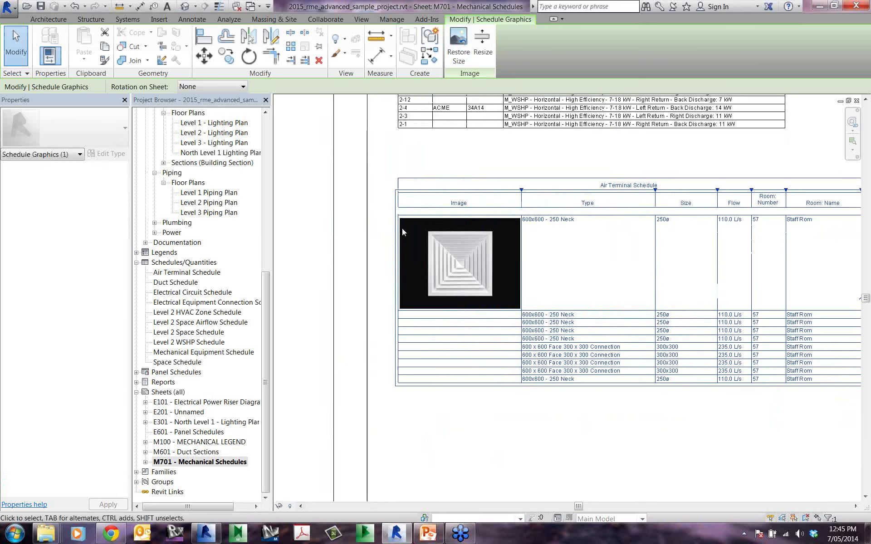
pyautogui.scroll(2, 403, 232)
pyautogui.moveTo(617, 181); pyautogui.dragTo(527, 171)
pyautogui.scroll(-4, 510, 268)
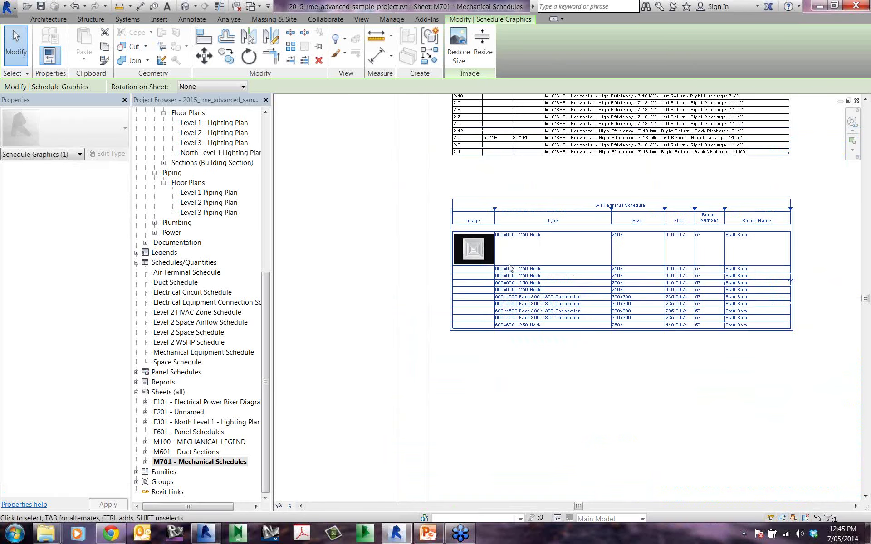
pyautogui.scroll(-1, 512, 268)
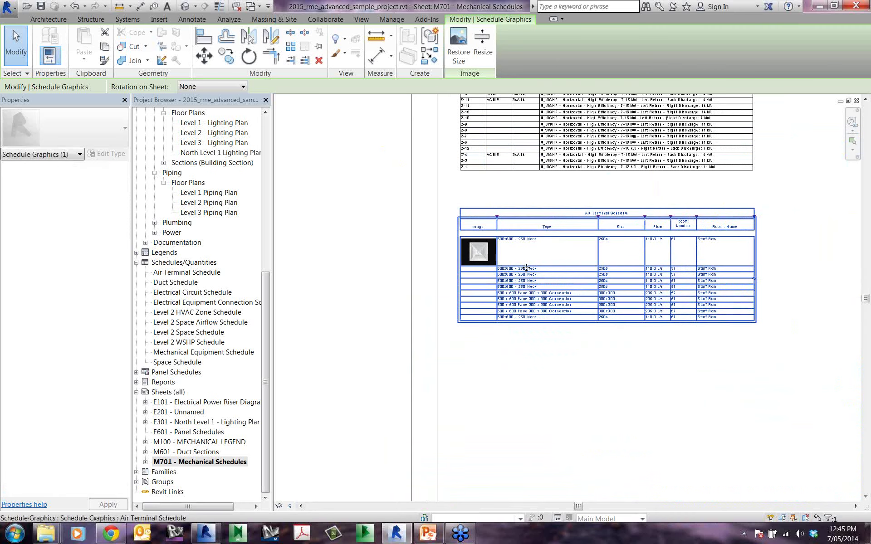
pyautogui.moveTo(526, 268); pyautogui.dragTo(540, 277, button='middle')
pyautogui.scroll(1, 540, 277)
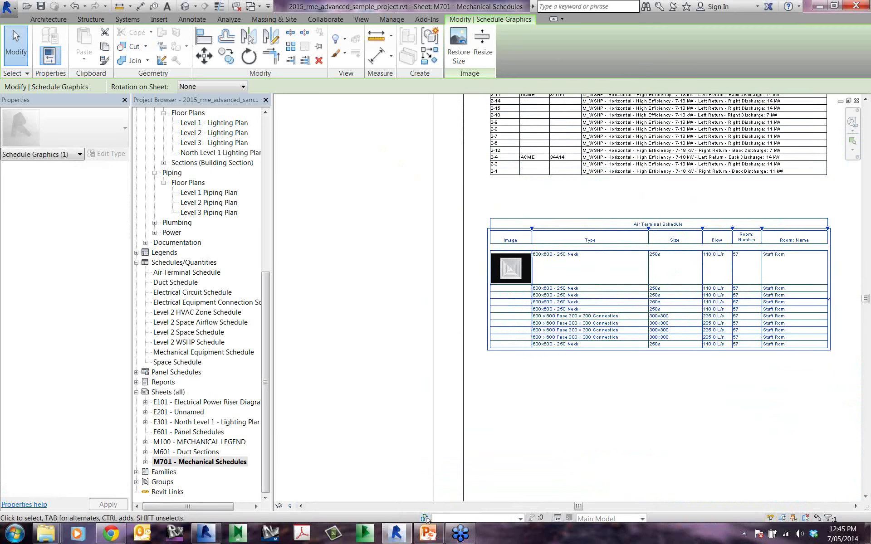
# Deselect the schedule and open the Level 2 HVAC Plan
pyautogui.click(497, 439)
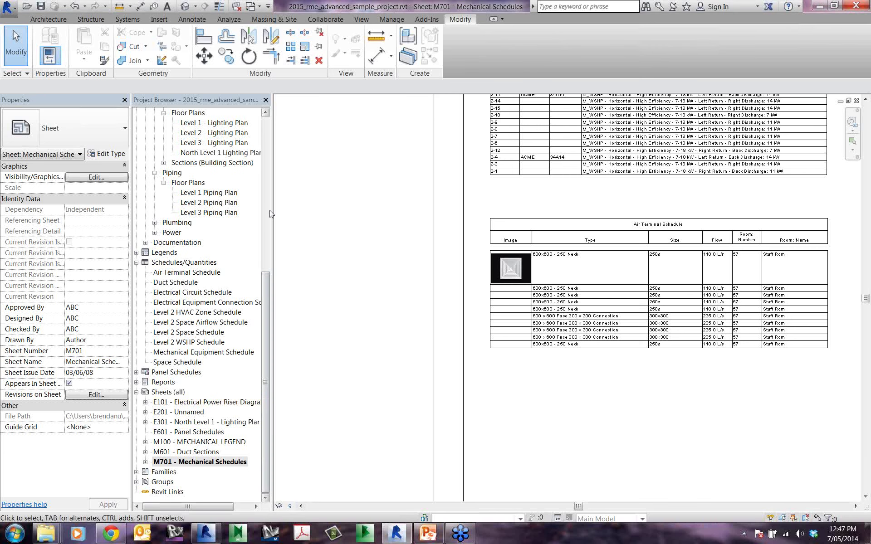
pyautogui.scroll(9, 271, 213)
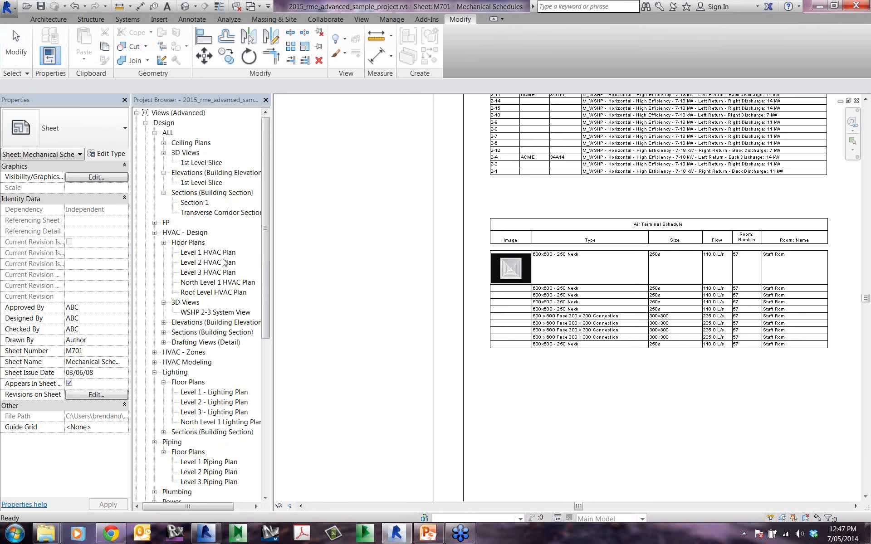
pyautogui.doubleClick(224, 262)
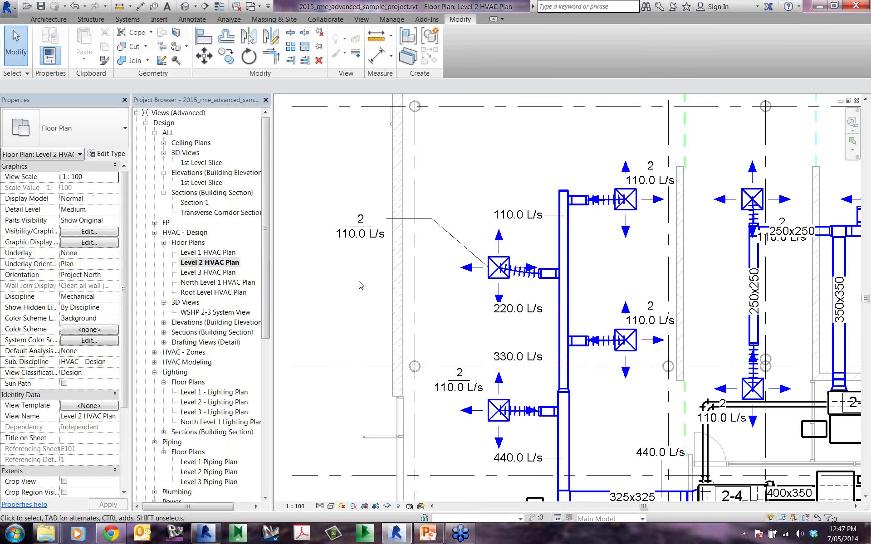
pyautogui.scroll(-1, 377, 292)
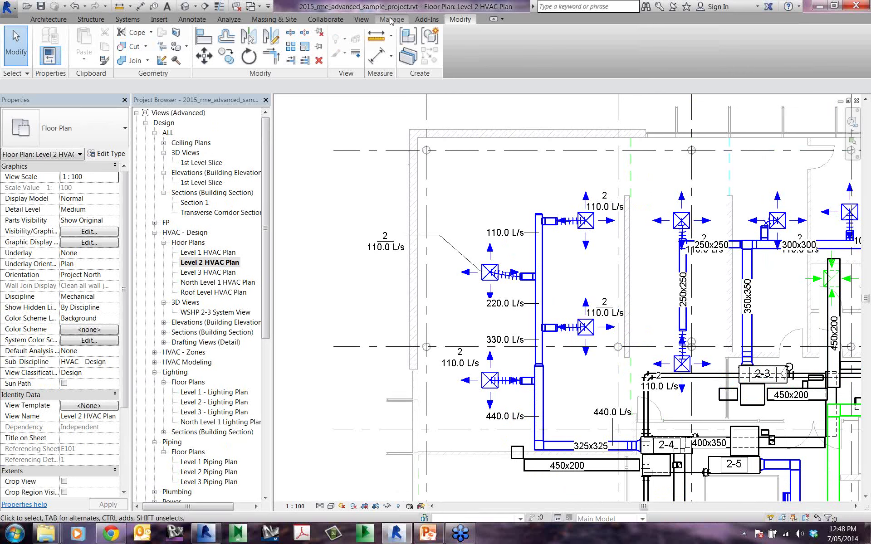
# Examine the <Beyond> line style and its line pattern among the project's Line Styles, keeping the settings as they are
pyautogui.click(390, 20)
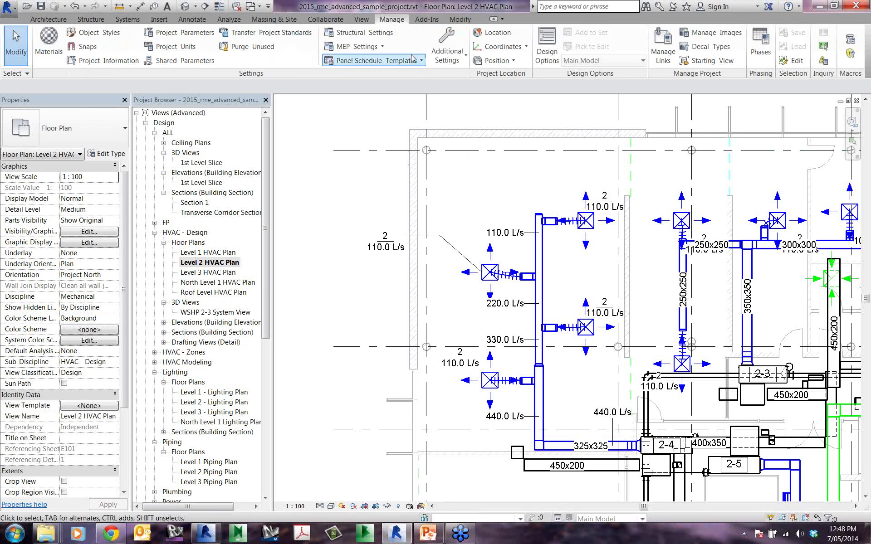
pyautogui.click(447, 53)
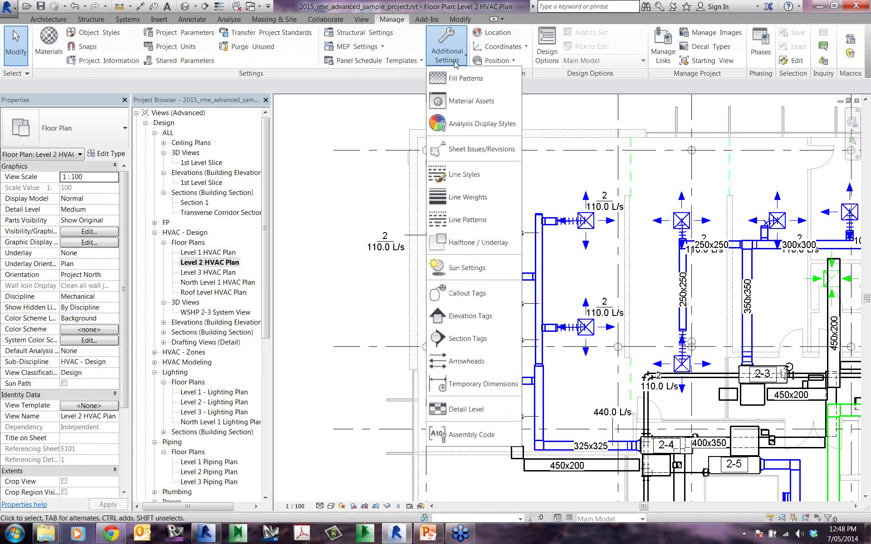
pyautogui.click(480, 178)
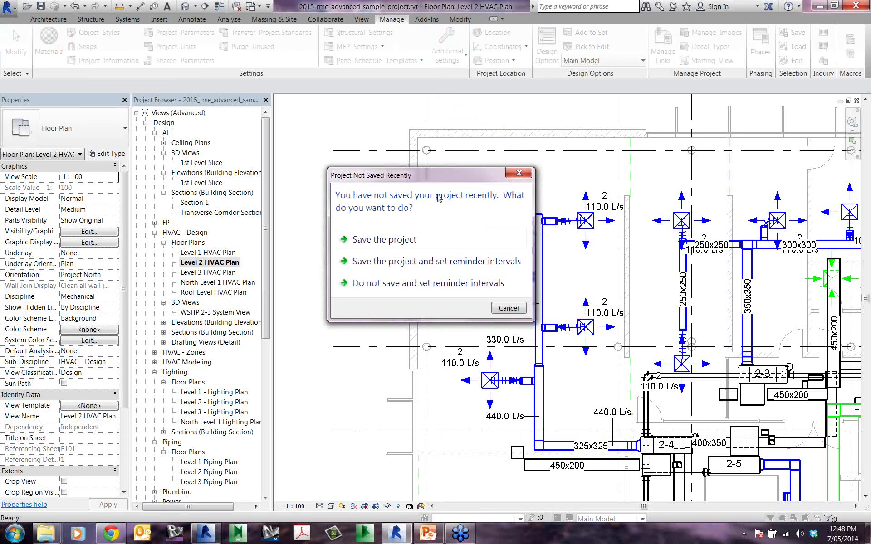
pyautogui.press('Escape')
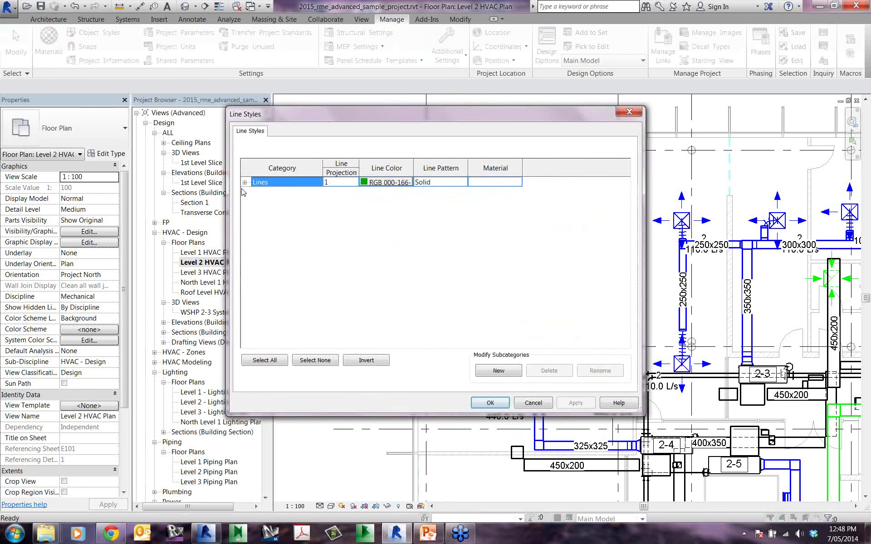
pyautogui.click(245, 182)
pyautogui.click(439, 213)
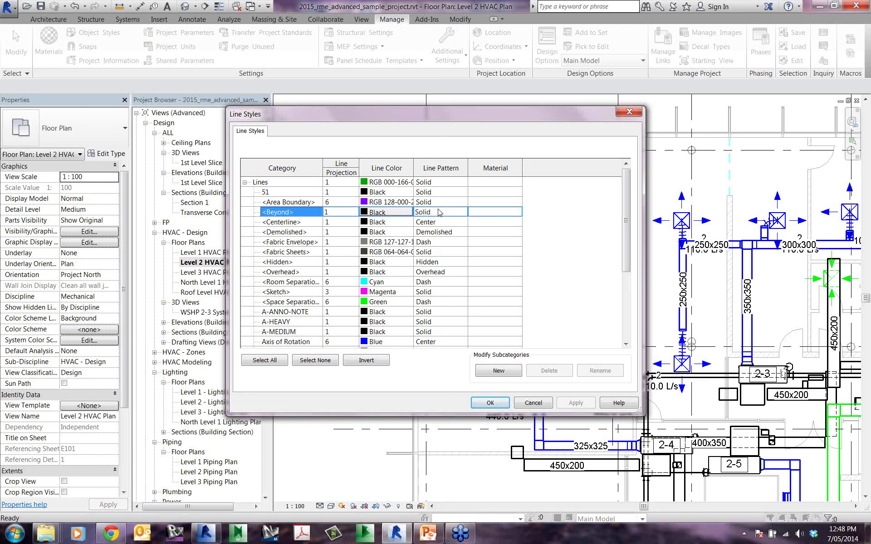
pyautogui.click(439, 212)
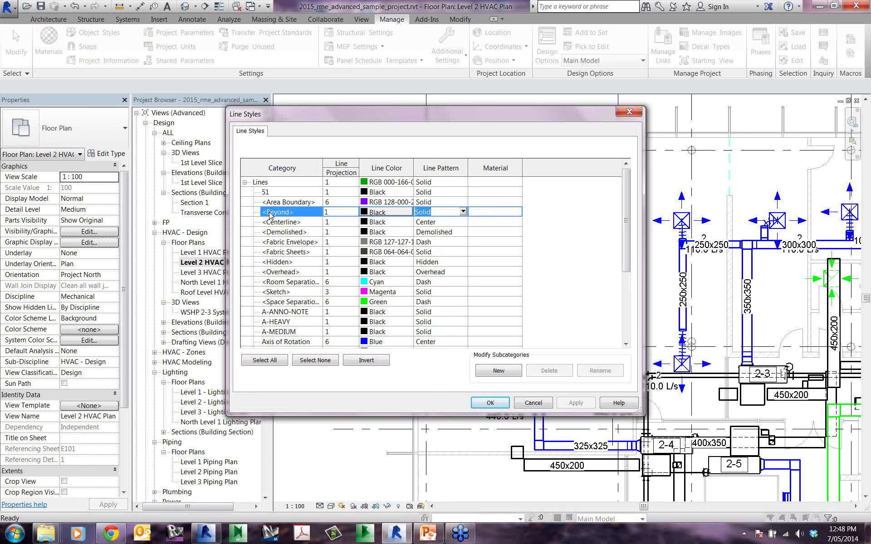
pyautogui.click(484, 403)
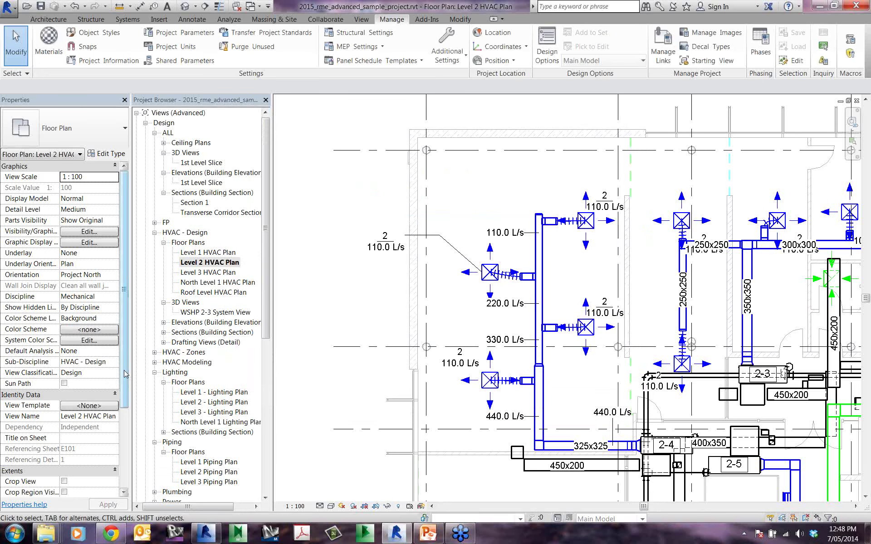
# Set the view depth offset to -1000 in the Level 2 HVAC Plan's View Range
pyautogui.moveTo(126, 374); pyautogui.dragTo(129, 398)
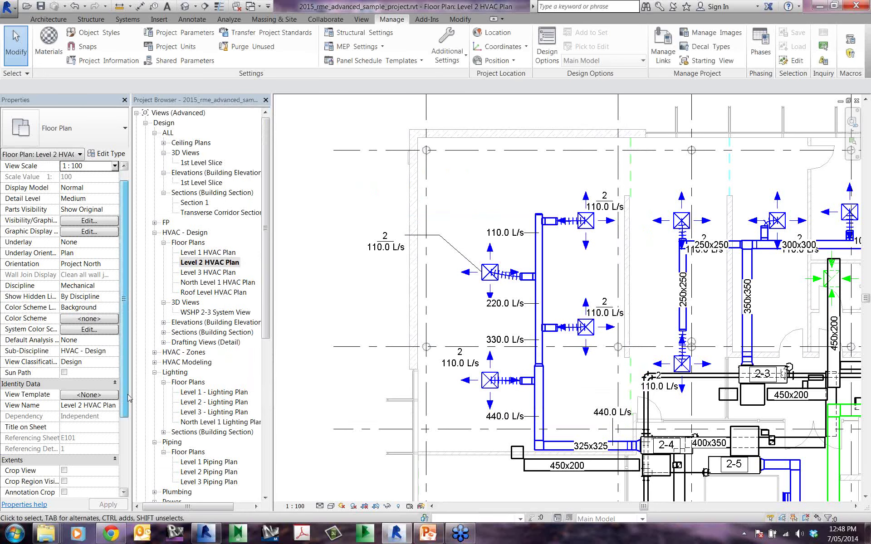
pyautogui.scroll(-2, 113, 431)
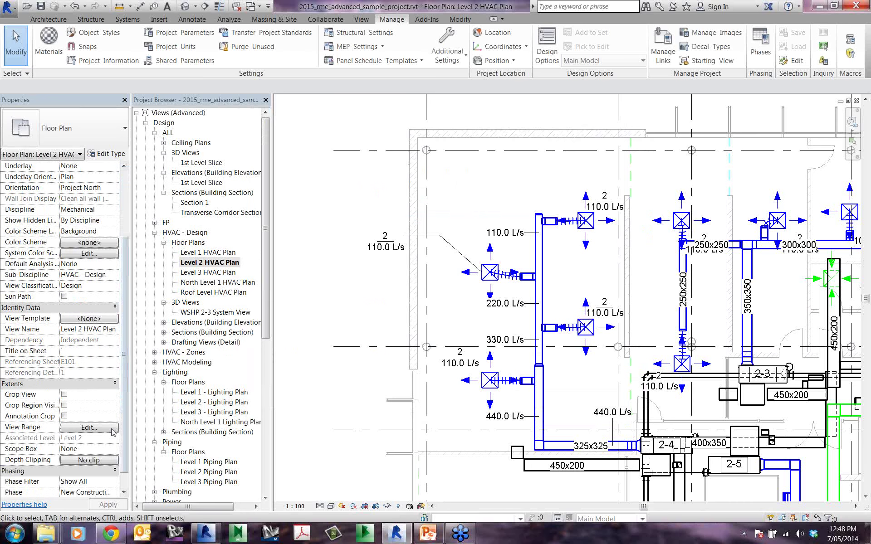
pyautogui.click(89, 427)
pyautogui.click(517, 293)
pyautogui.write('-1000')
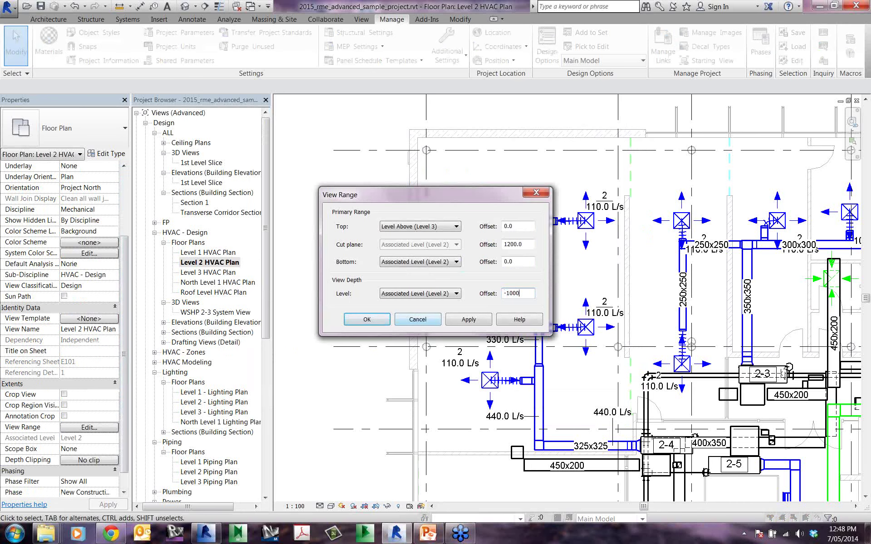
pyautogui.click(371, 320)
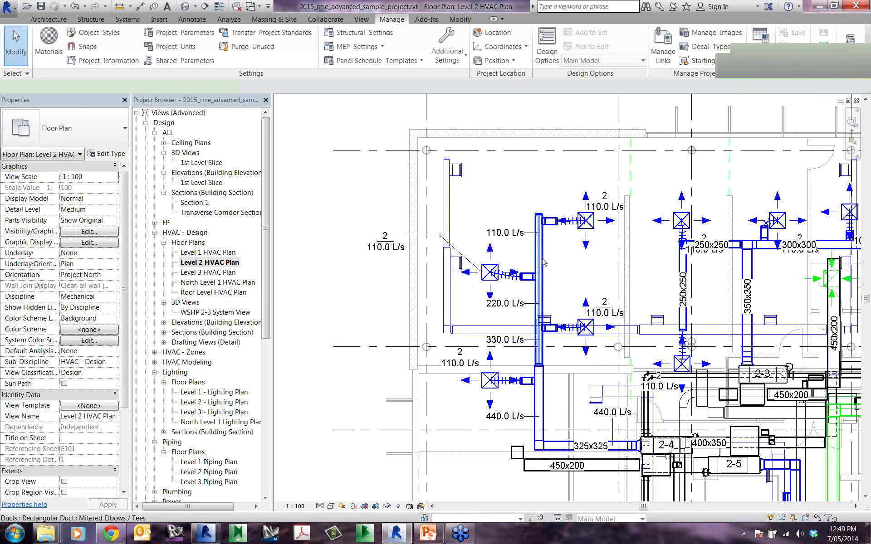
# Draw a horizontal 250x250 rectangular duct about 3800 mm long at offset -500 mm, across the plan's west exterior wall
pyautogui.press('d')
pyautogui.press('t')
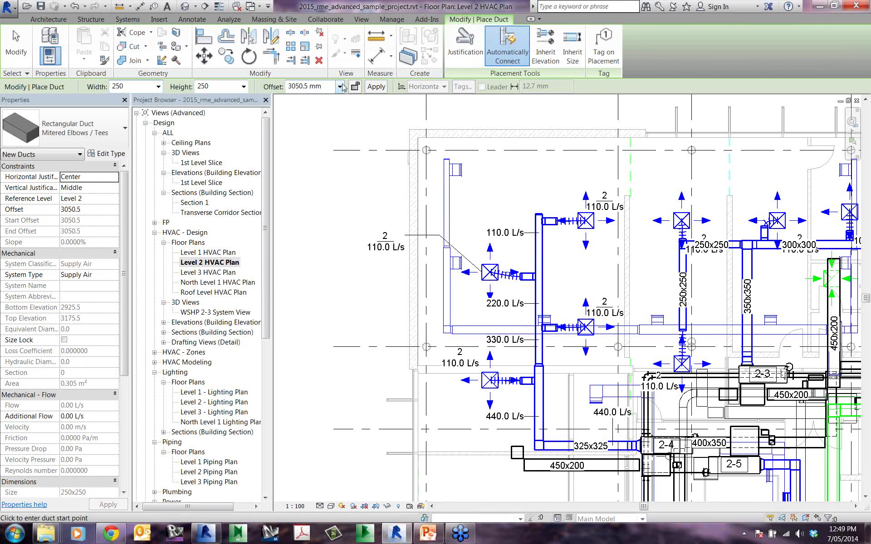
pyautogui.click(399, 297)
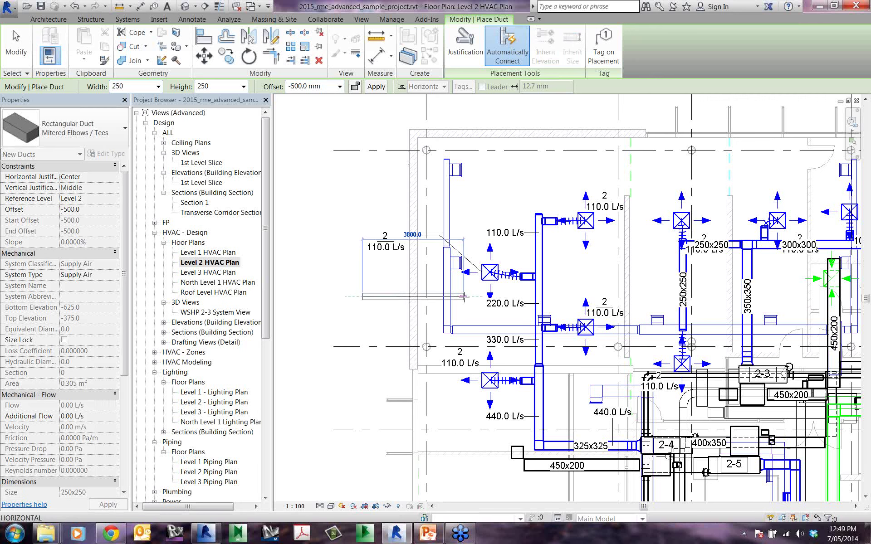
pyautogui.press('Escape')
pyautogui.press('Escape')
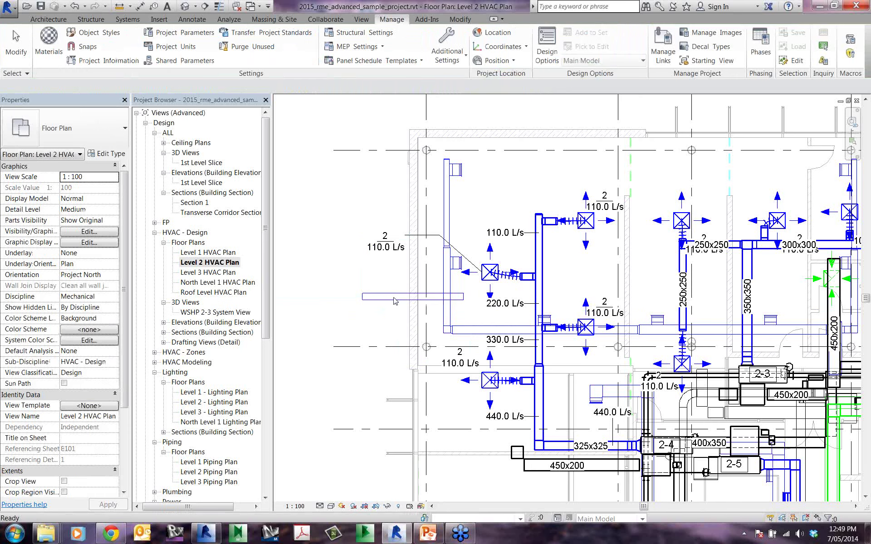
# Try a view depth offset of 0.0 in the Level 2 HVAC Plan's View Range and select the newly drawn duct
pyautogui.click(394, 298)
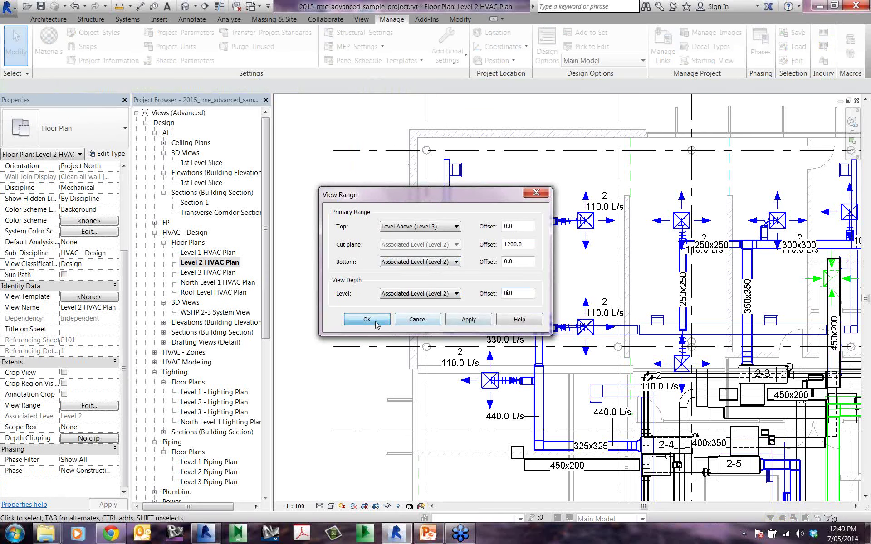
pyautogui.click(367, 319)
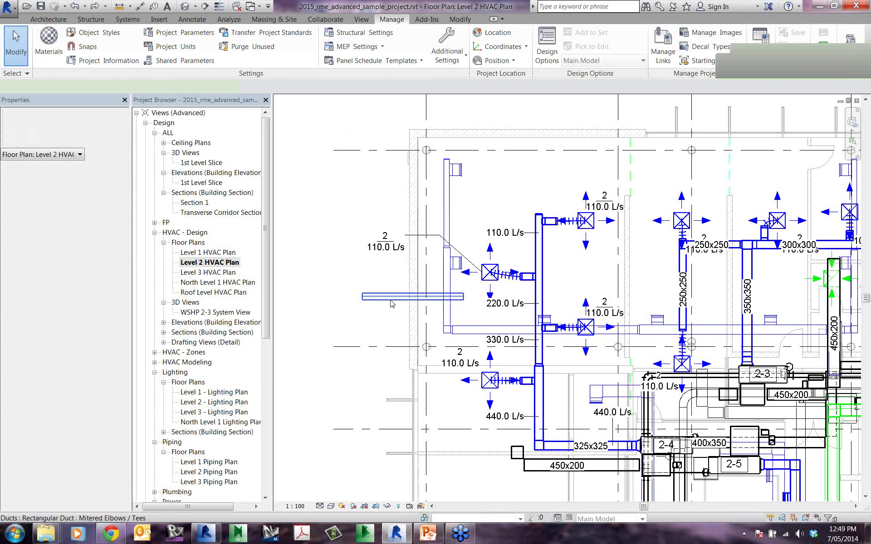
pyautogui.click(390, 298)
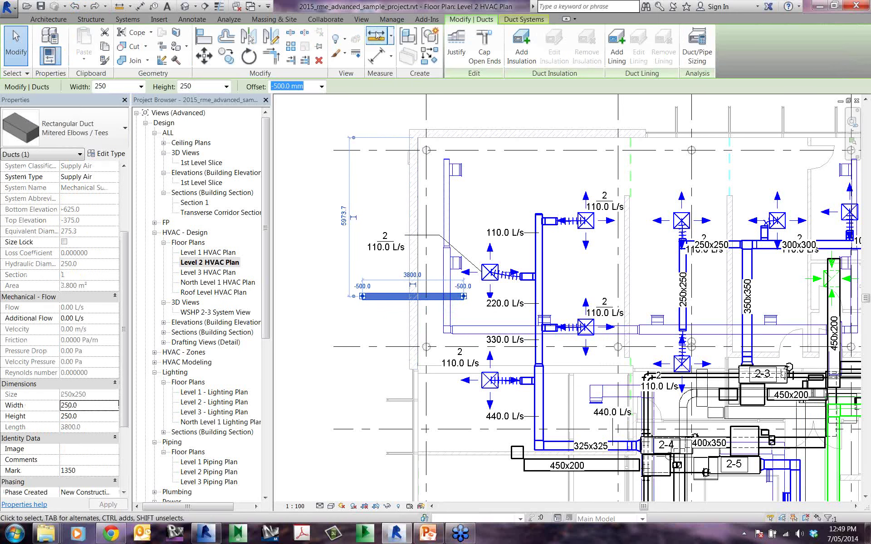
# Assign a dashed line pattern to the <Beyond> line style in the project's Line Styles and deselect the duct
pyautogui.click(392, 19)
pyautogui.click(446, 45)
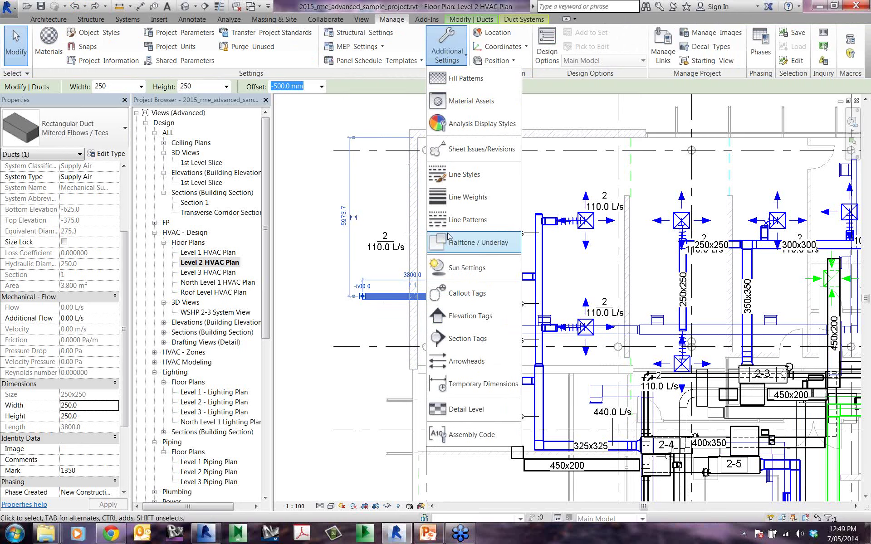
pyautogui.click(463, 179)
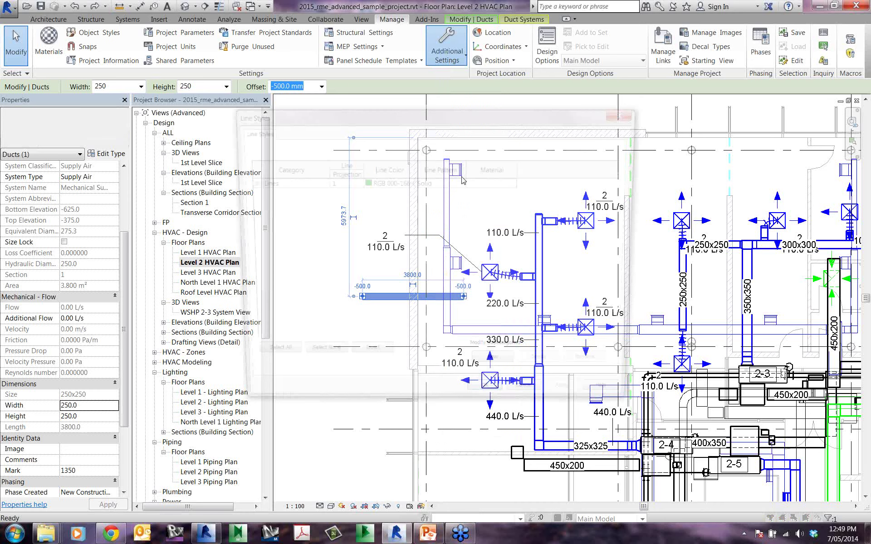
pyautogui.click(457, 212)
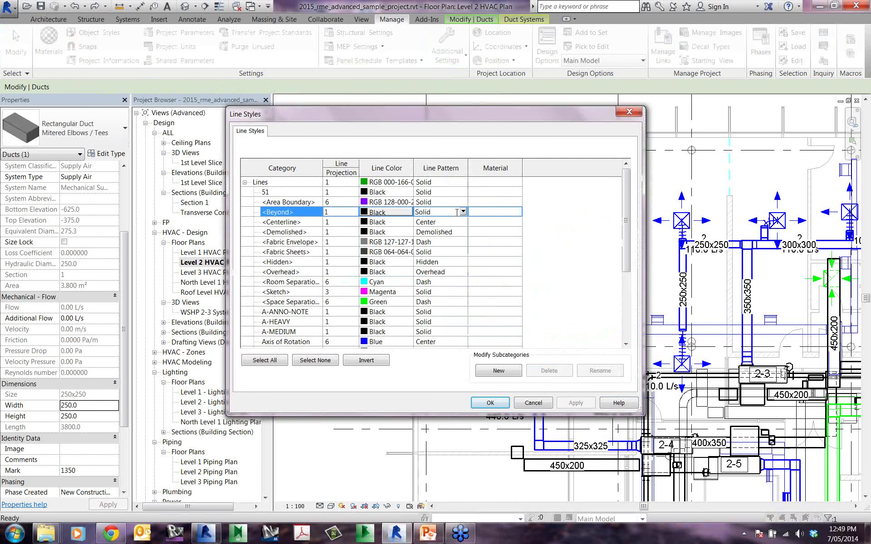
pyautogui.press('Escape')
pyautogui.press('Escape')
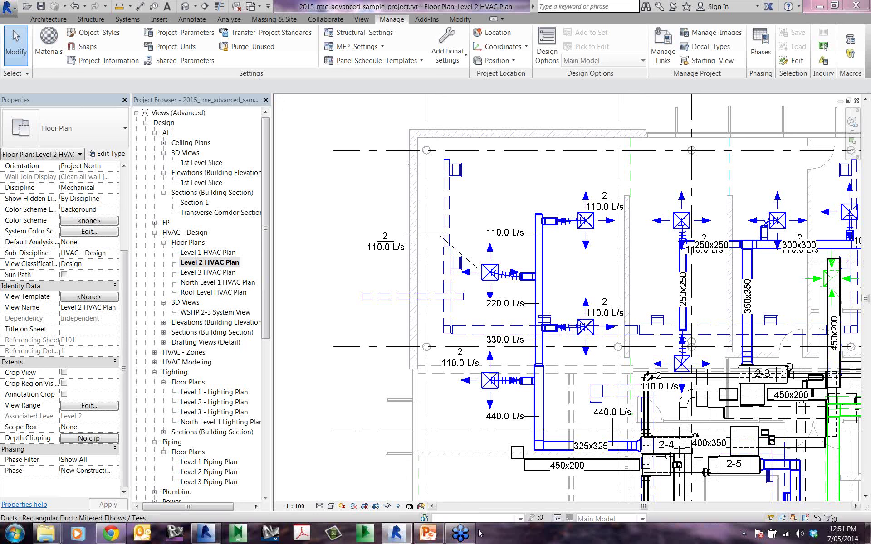
# Switch to the Revit MEP 2015 What's New presentation in PowerPoint
pyautogui.click(428, 534)
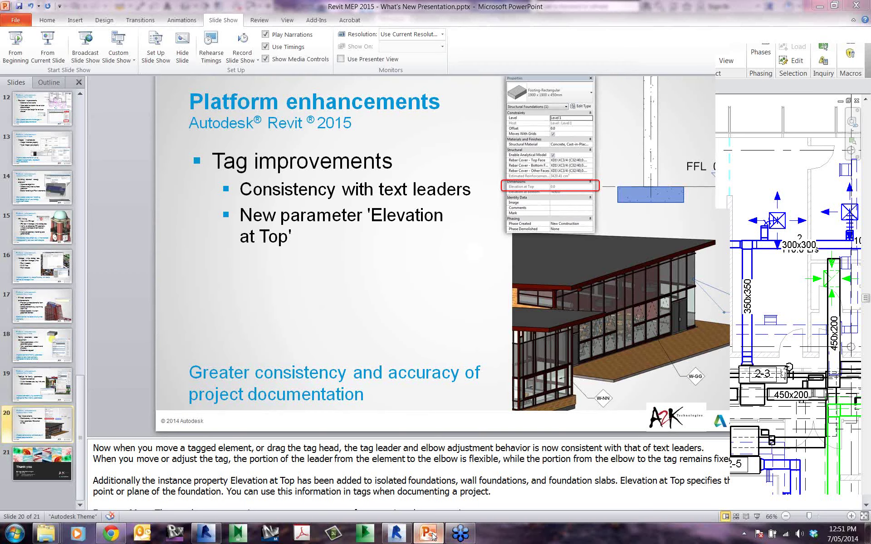